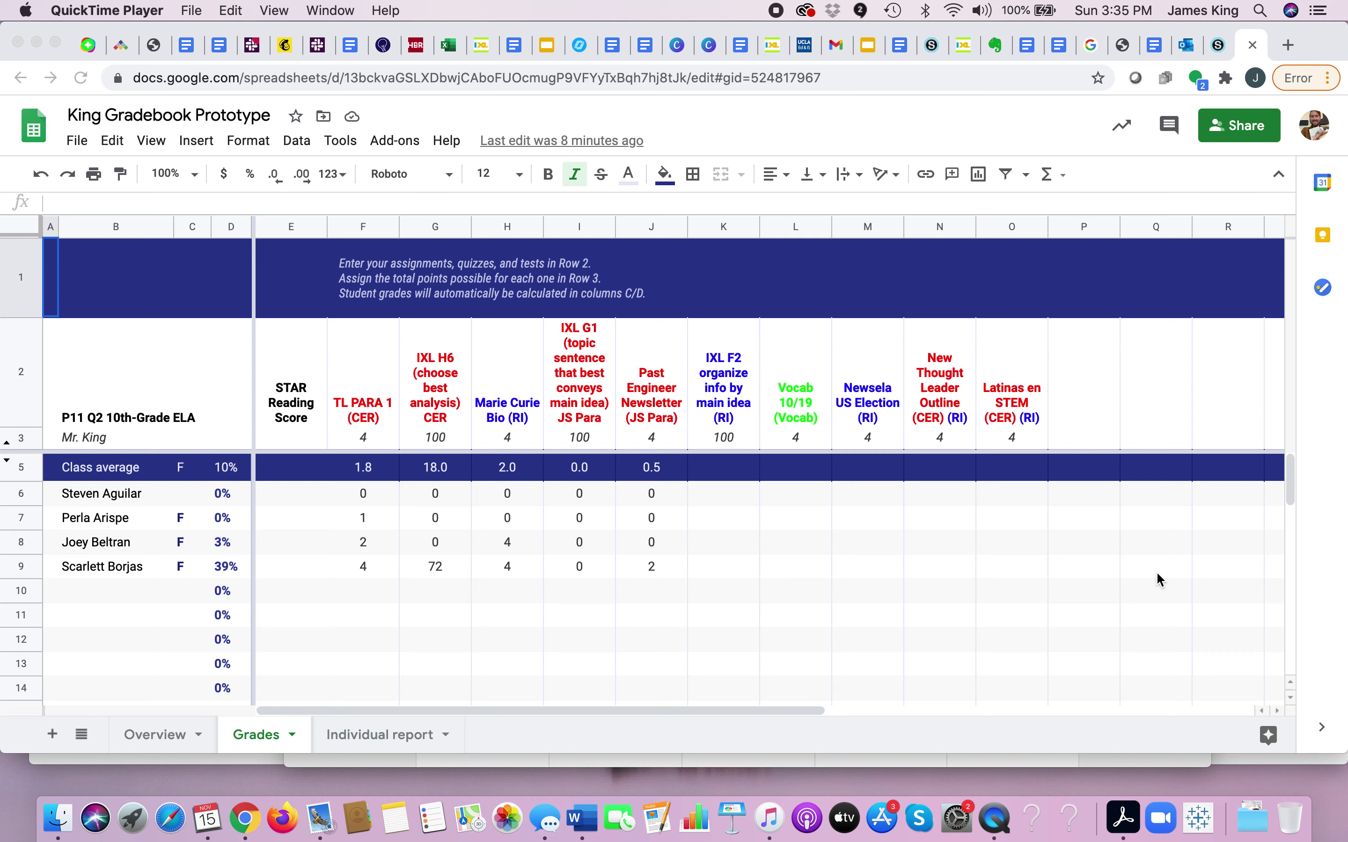
Step: Examine the assignment headers in row 2 of the Grades sheet, from STAR Reading Score through IXL G1
click(287, 399)
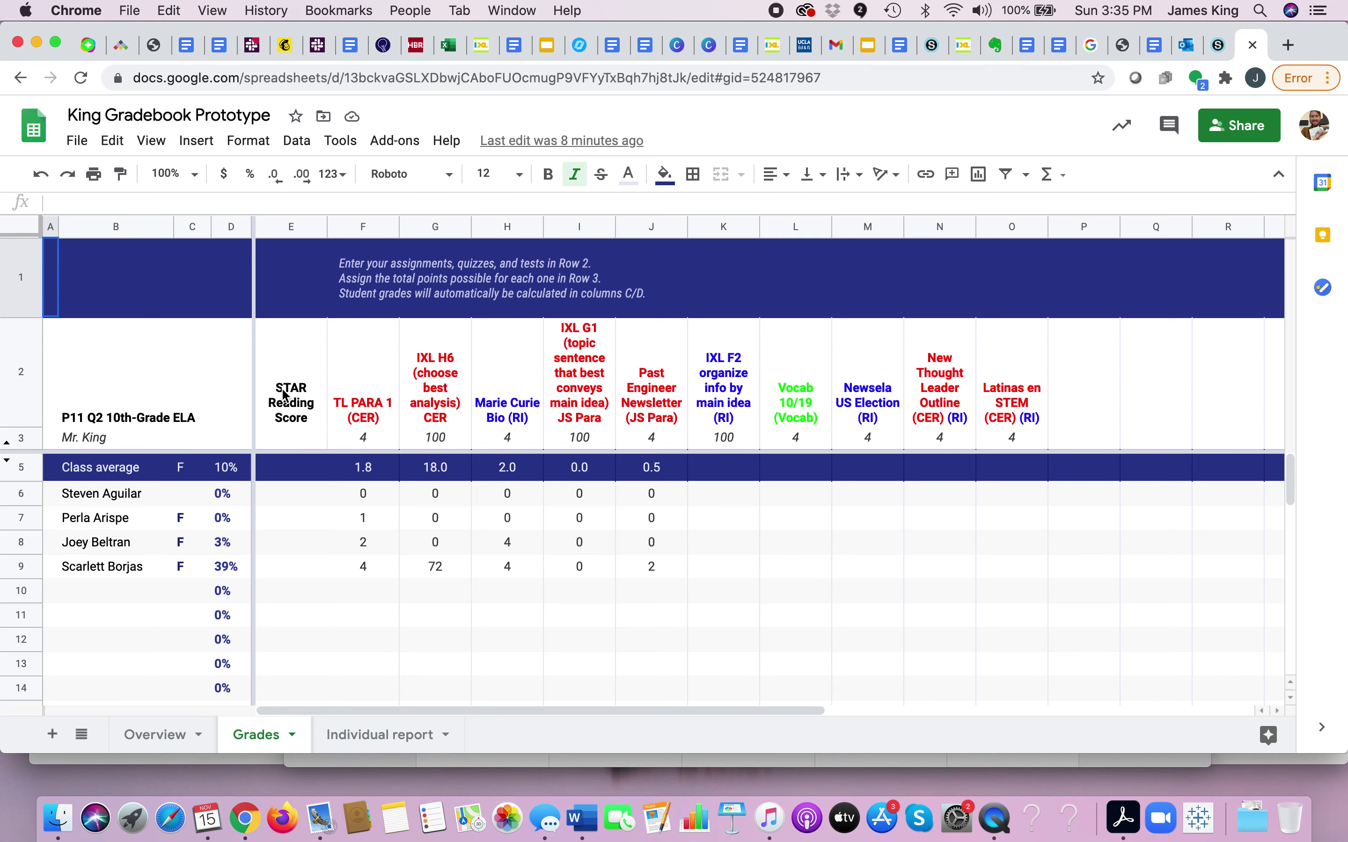
click(287, 398)
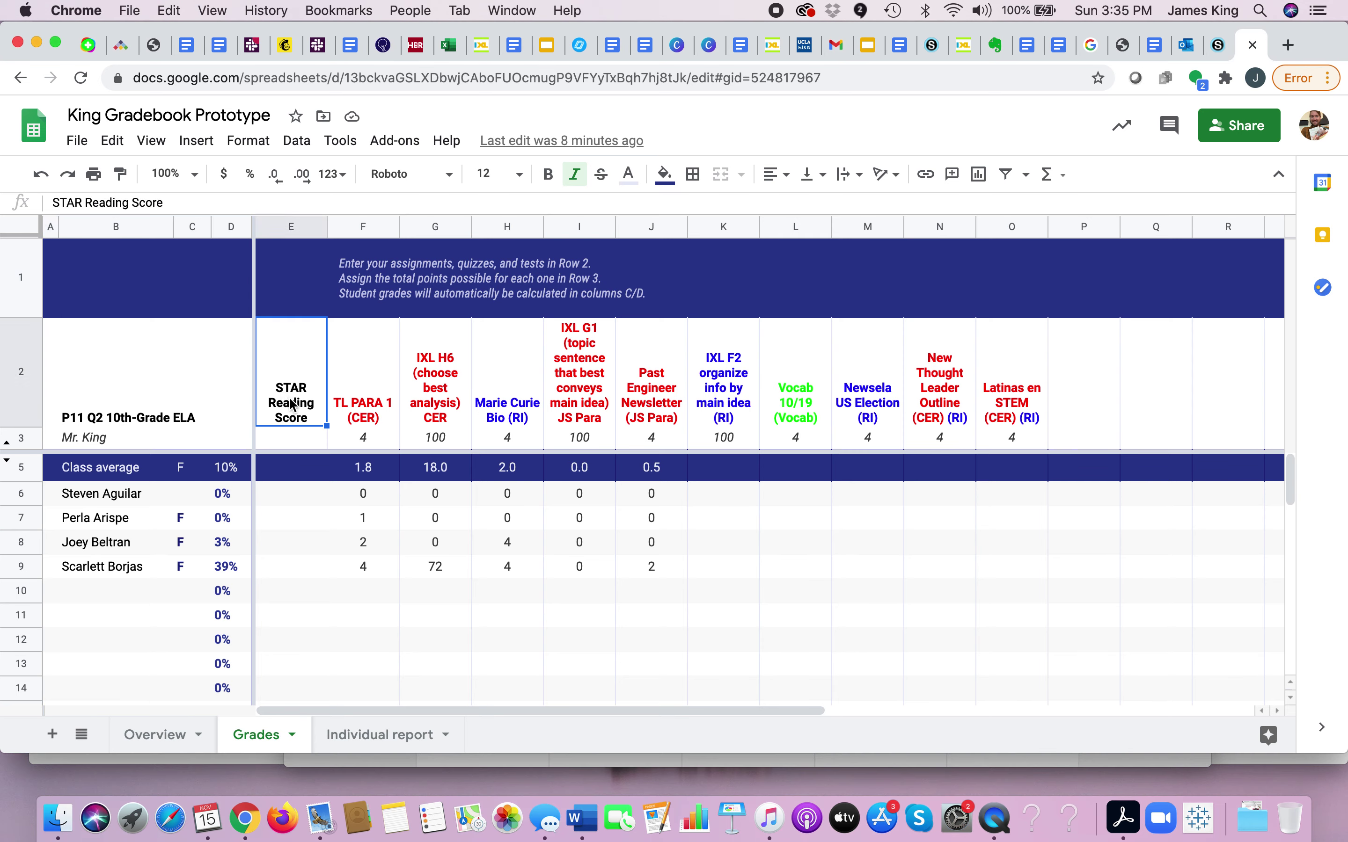
click(357, 417)
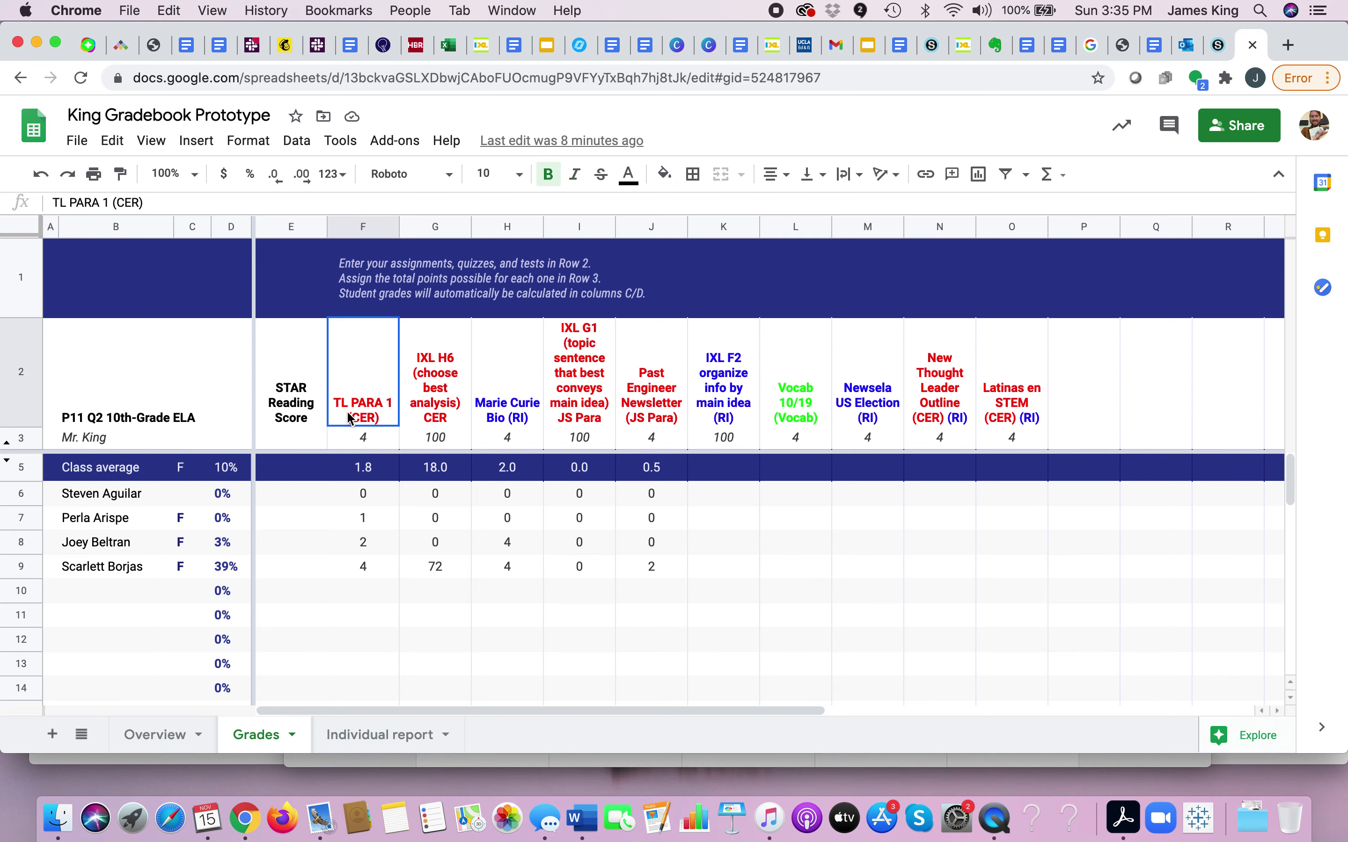
click(451, 404)
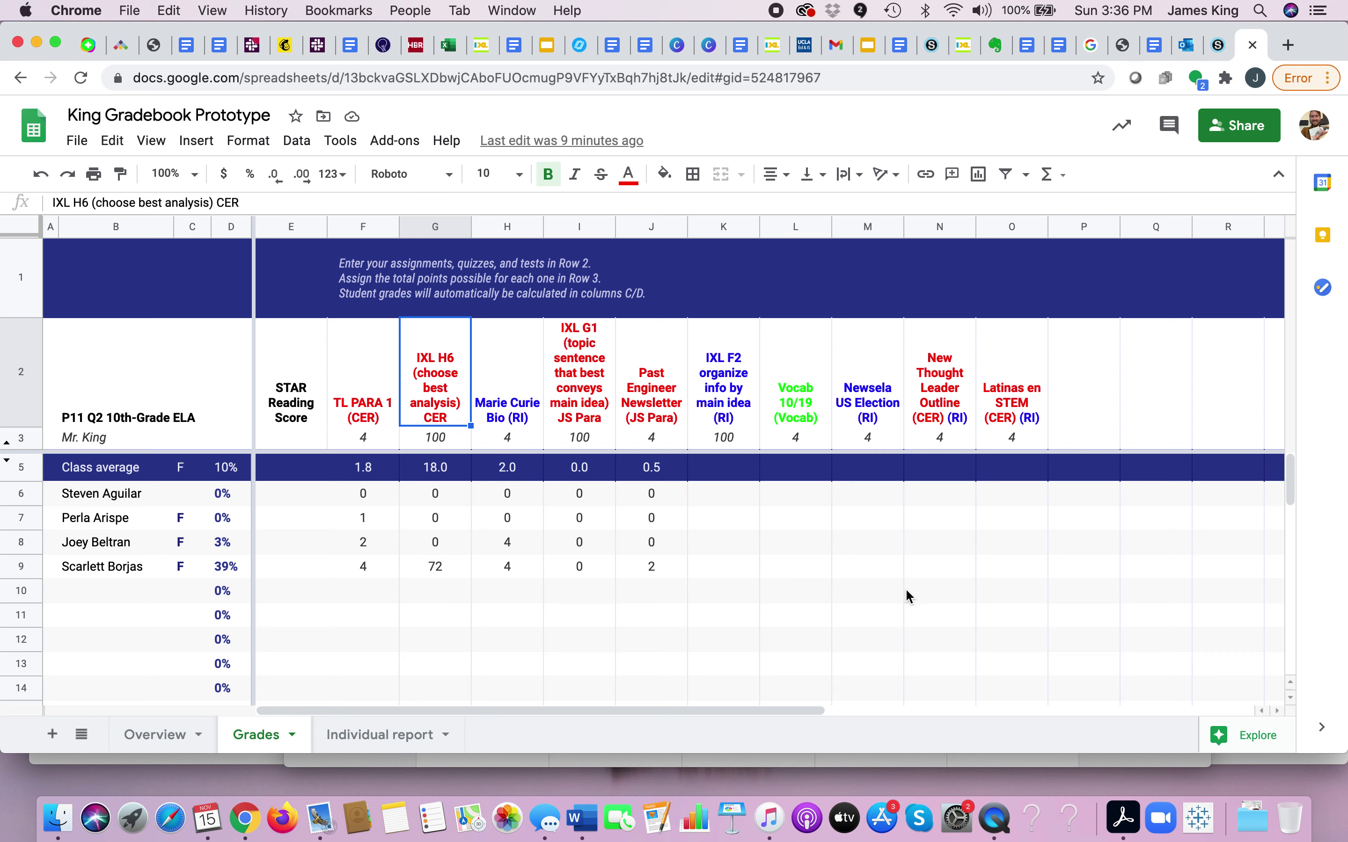
click(284, 413)
click(345, 415)
click(429, 410)
click(534, 417)
click(580, 416)
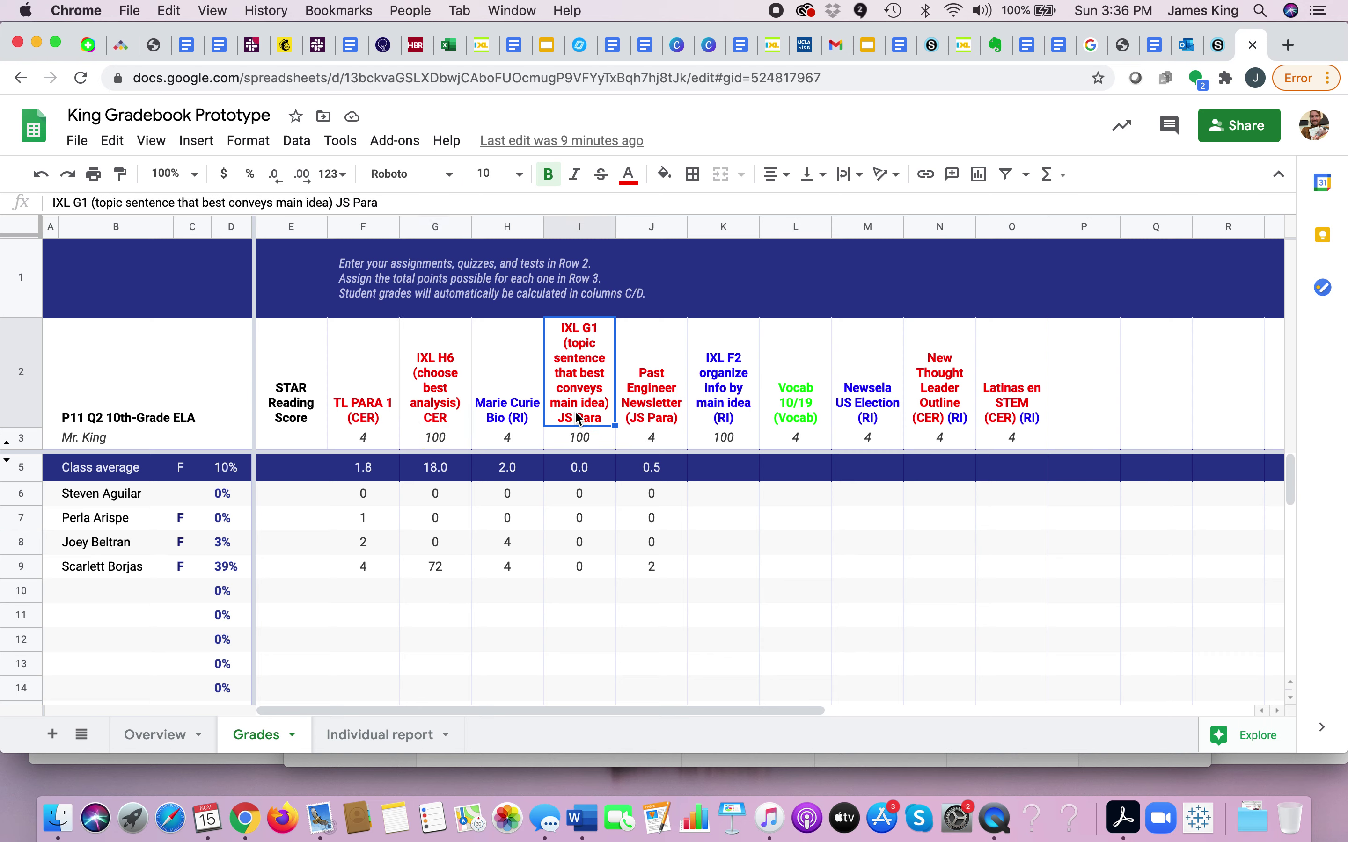
Step: Examine the STAR Reading Score column and its cells for the first three students, along with the Class average row label
click(299, 409)
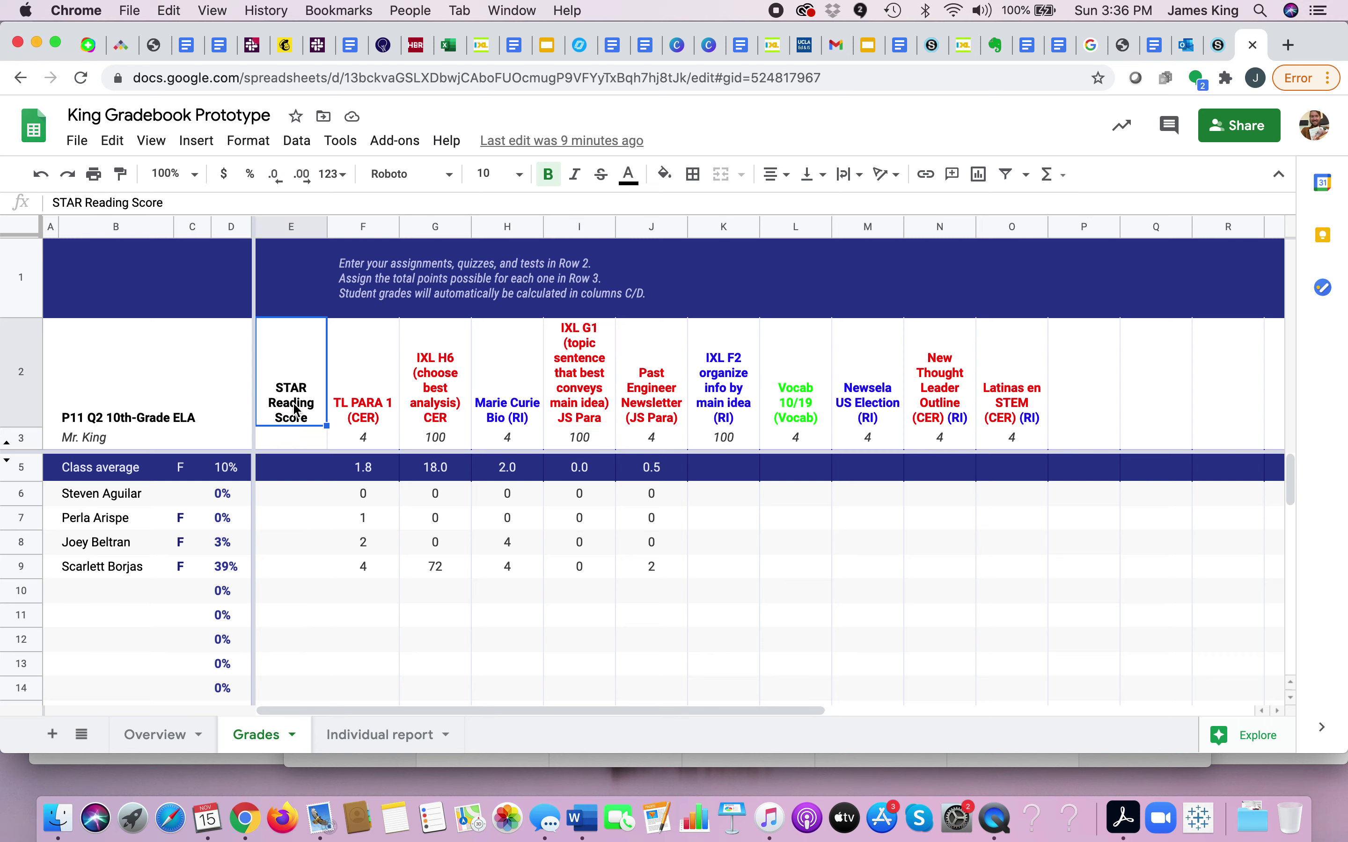
click(291, 494)
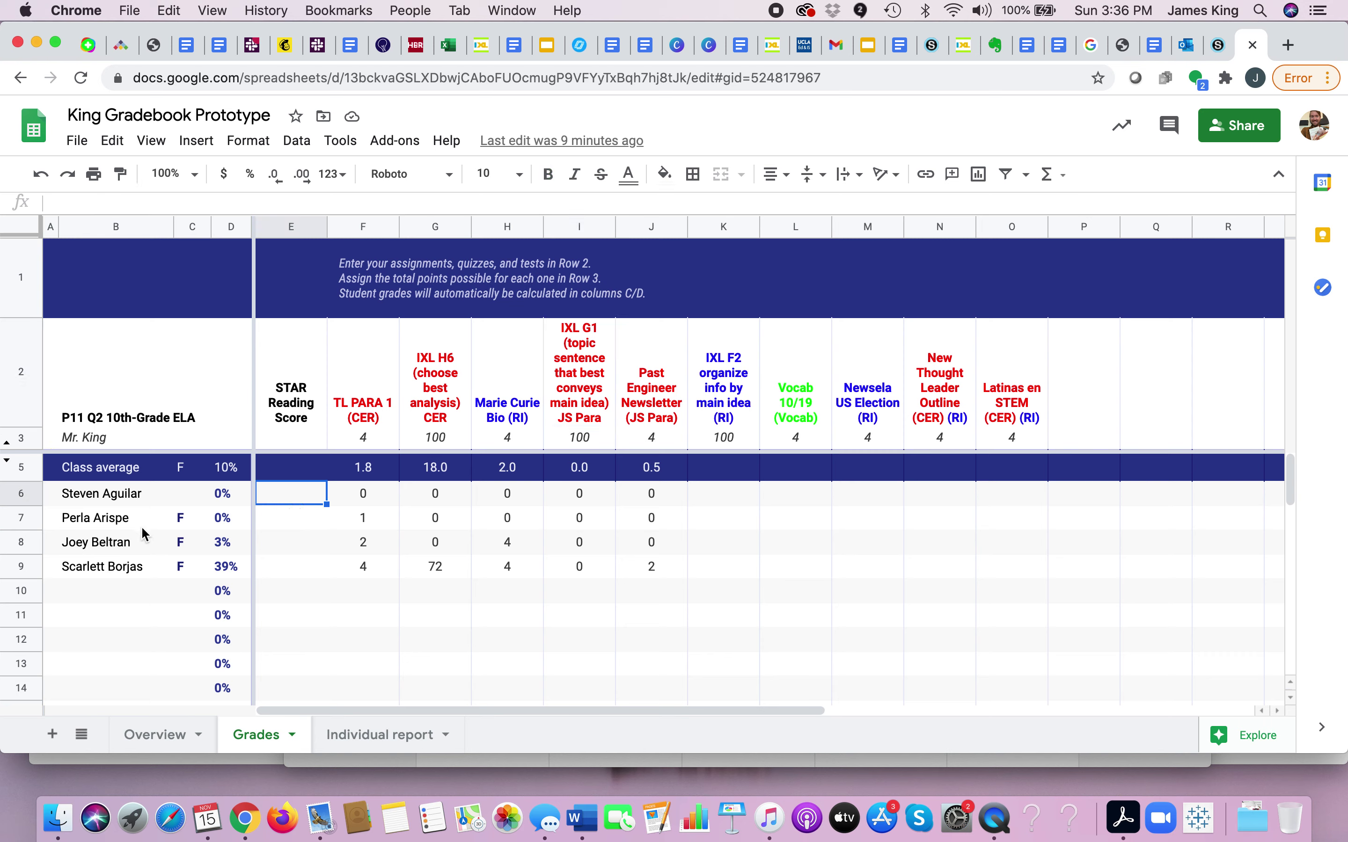
click(301, 525)
click(301, 555)
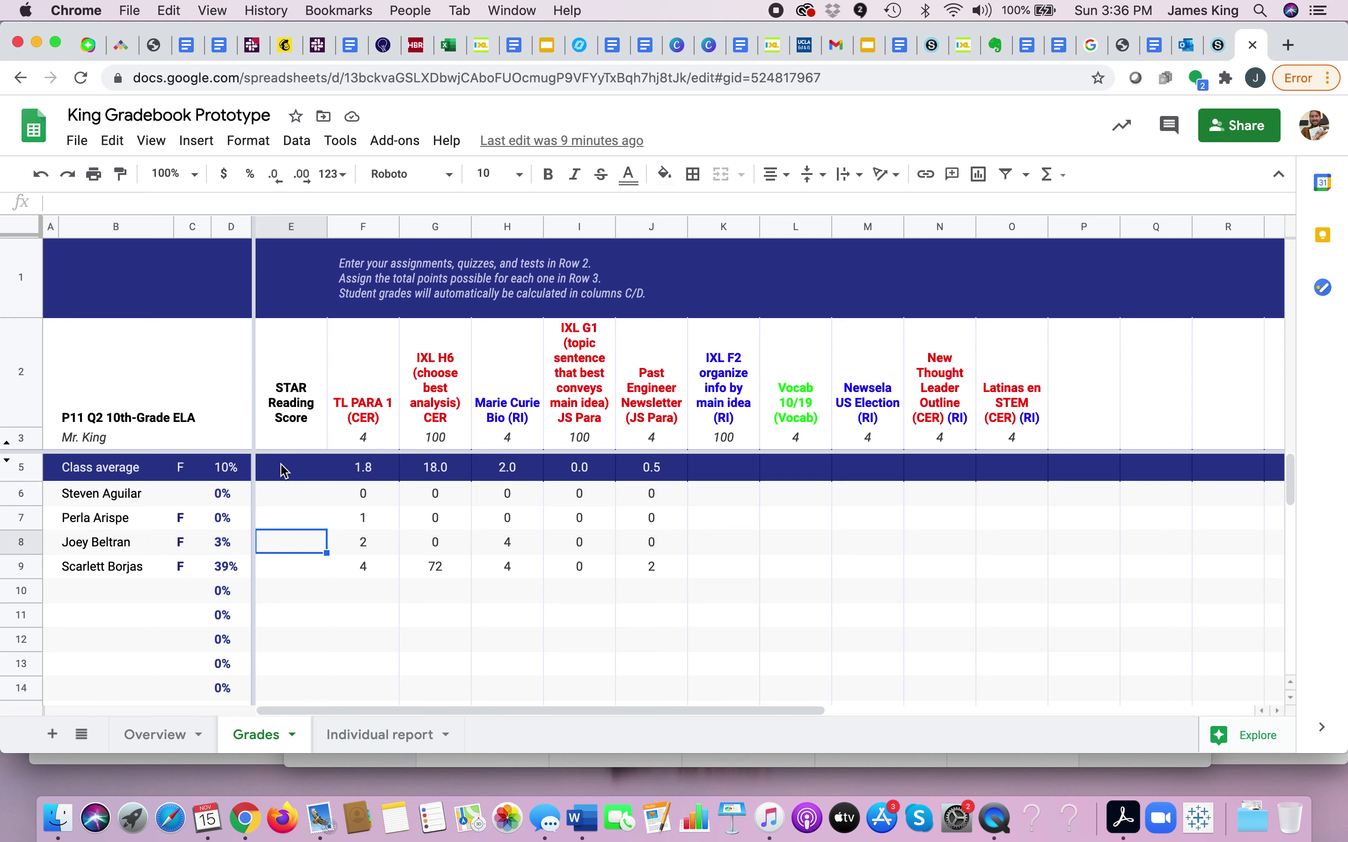
click(94, 468)
click(301, 422)
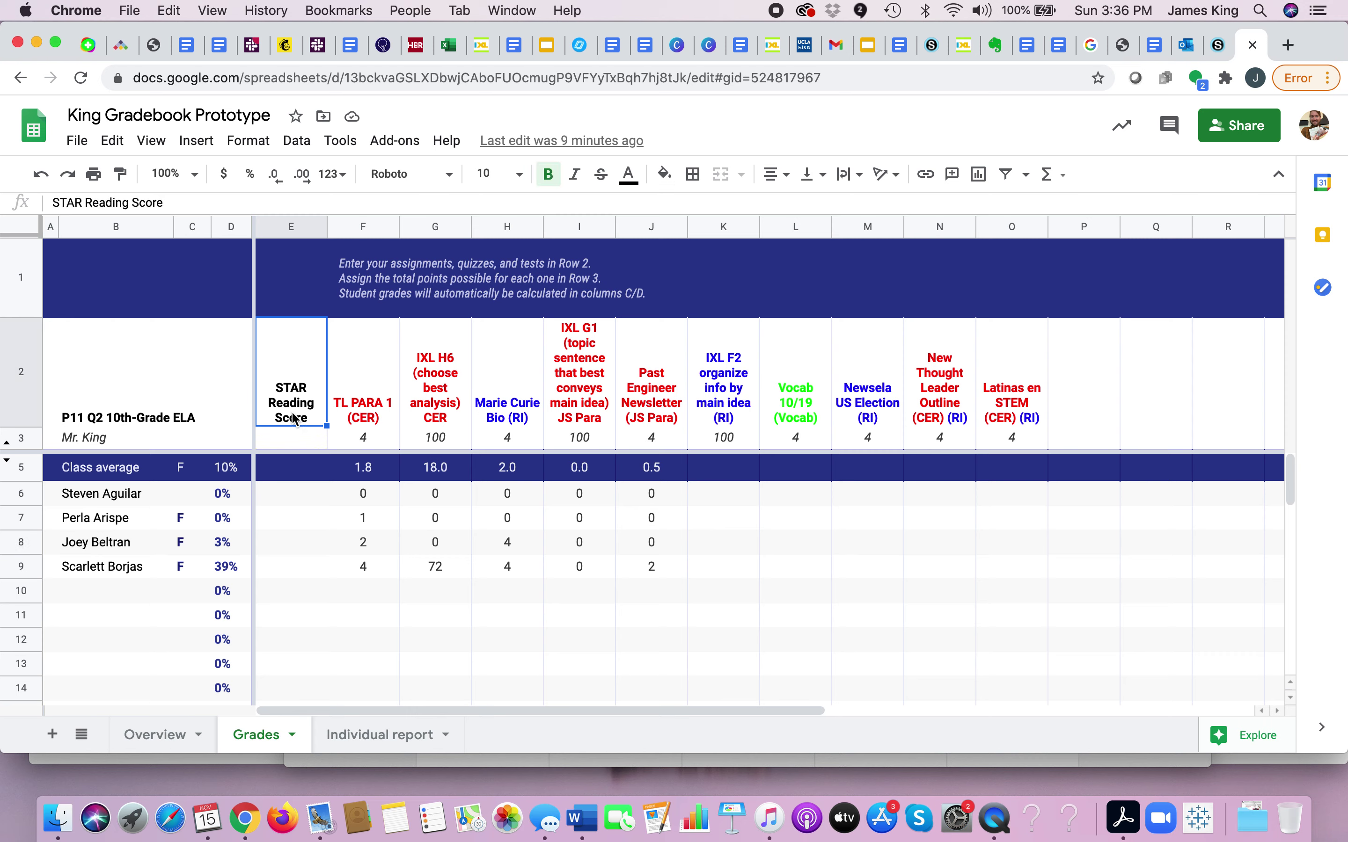
Step: Inspect the TL PARA 1 (CER) column's points possible, class average formula and each listed student's score
click(372, 421)
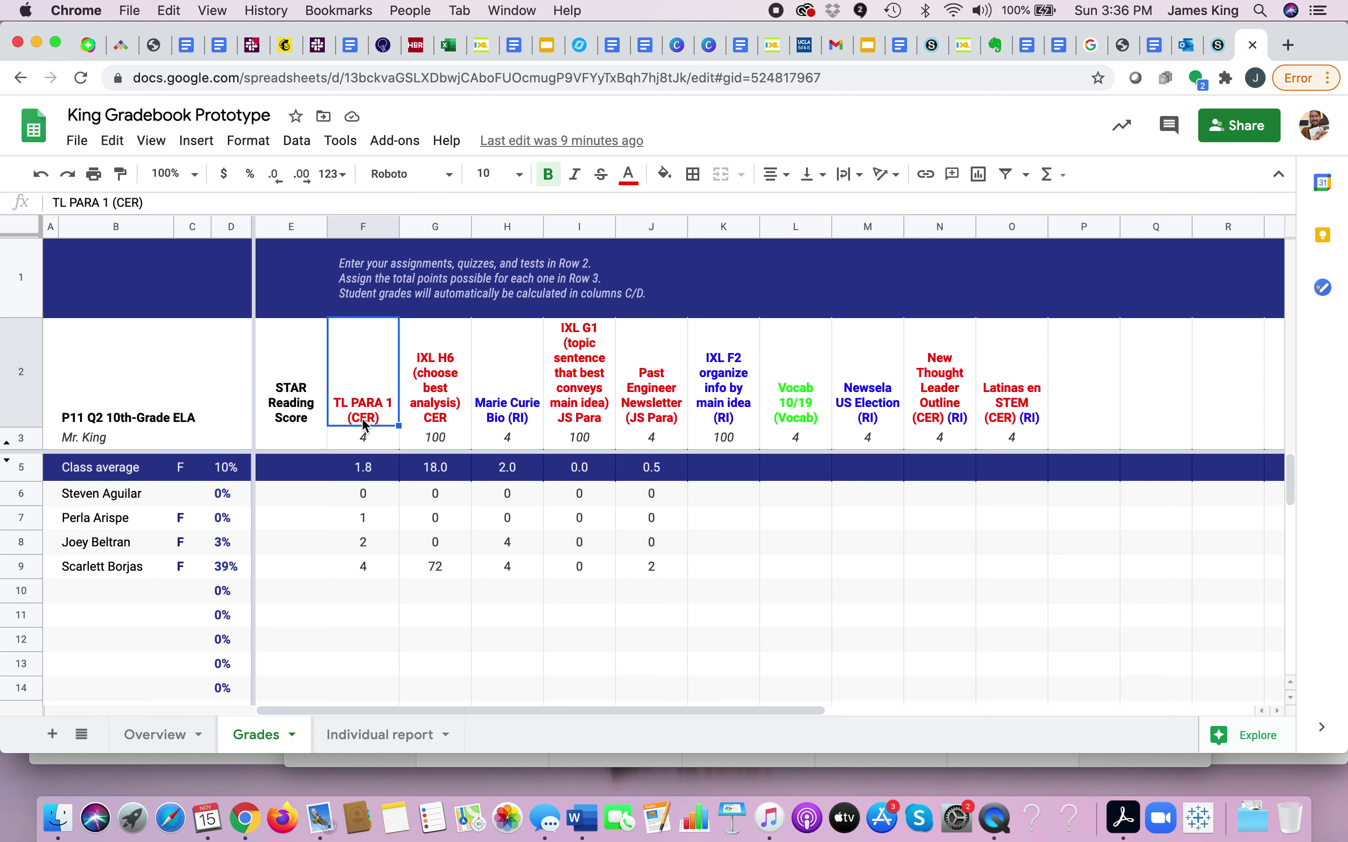
click(370, 444)
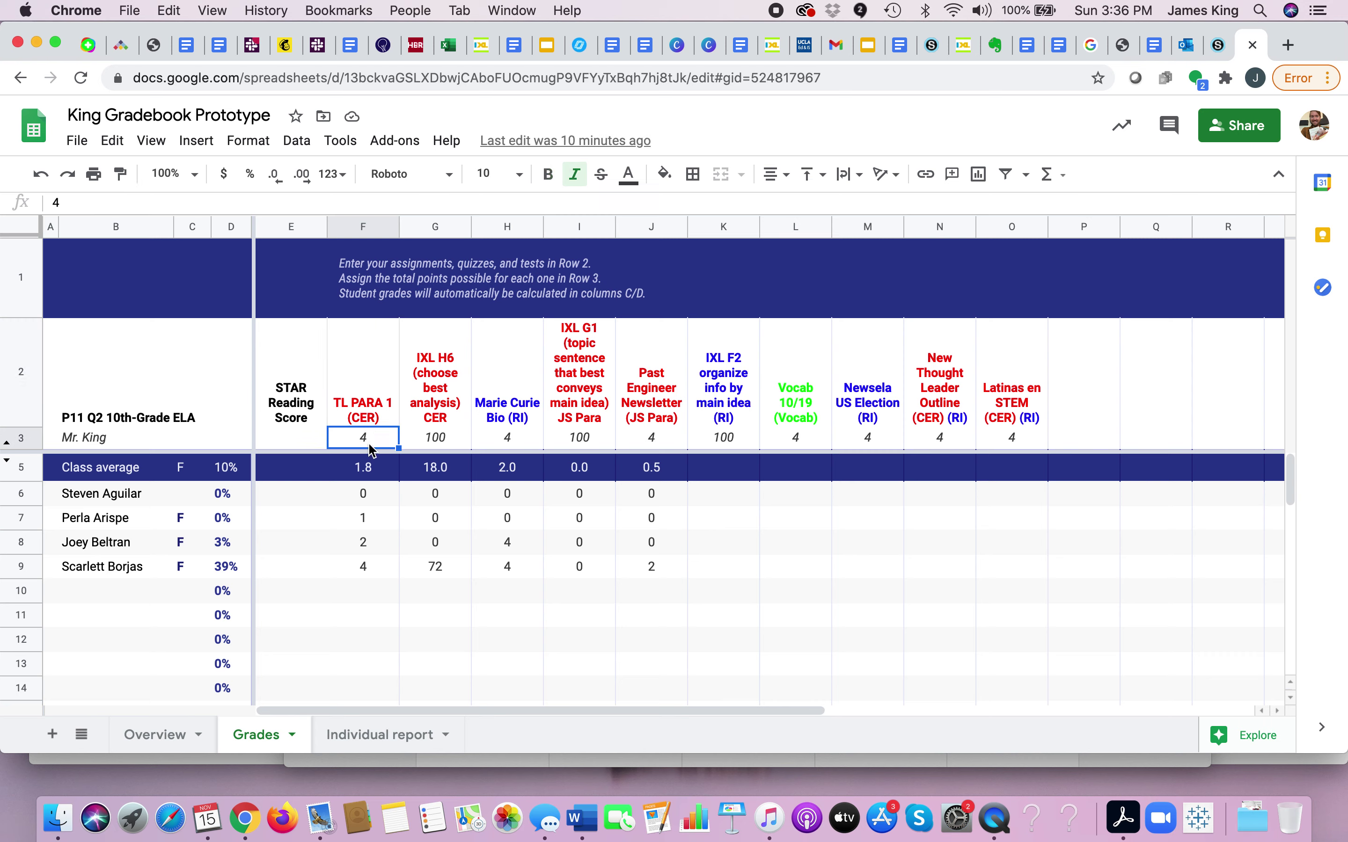
click(366, 470)
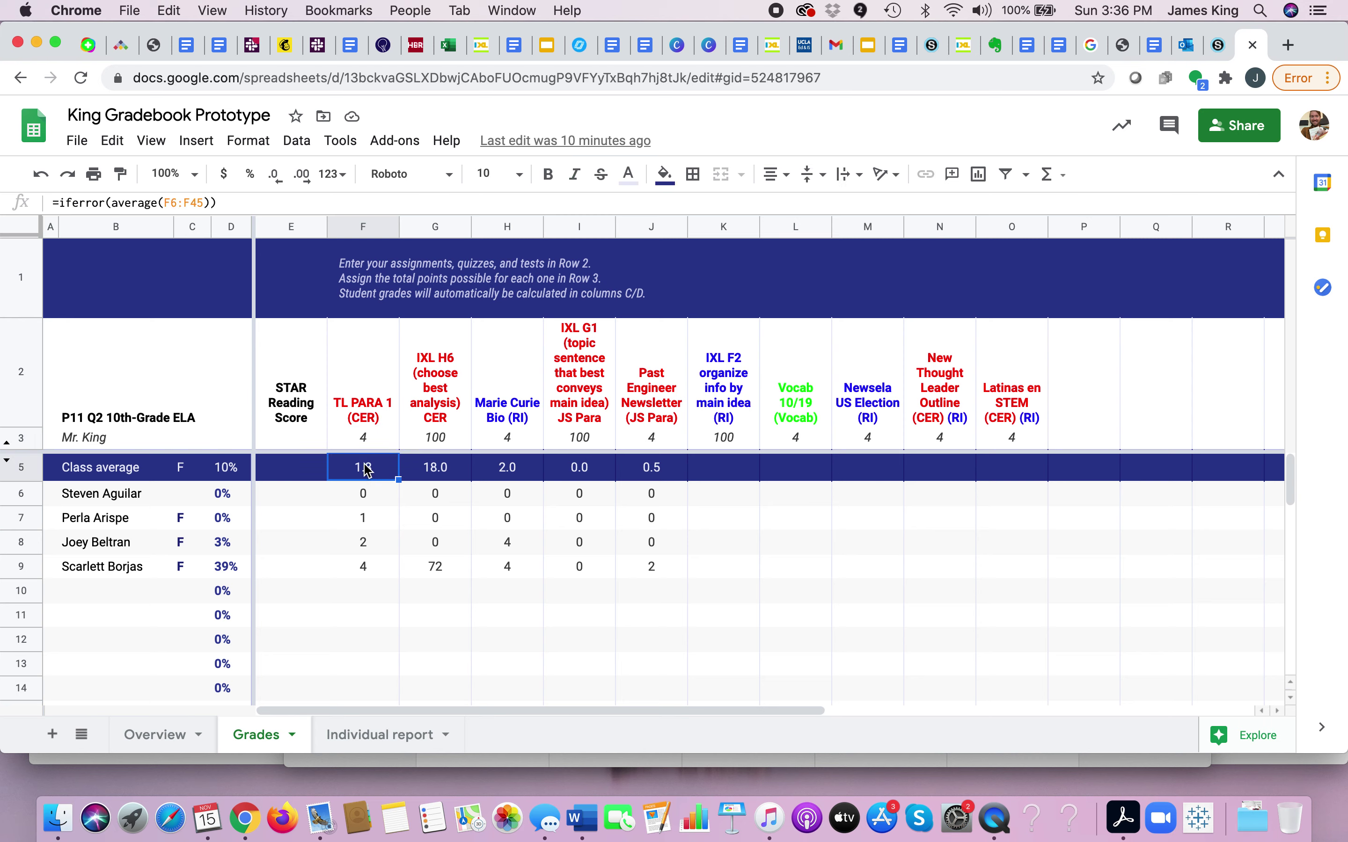
click(366, 501)
click(367, 518)
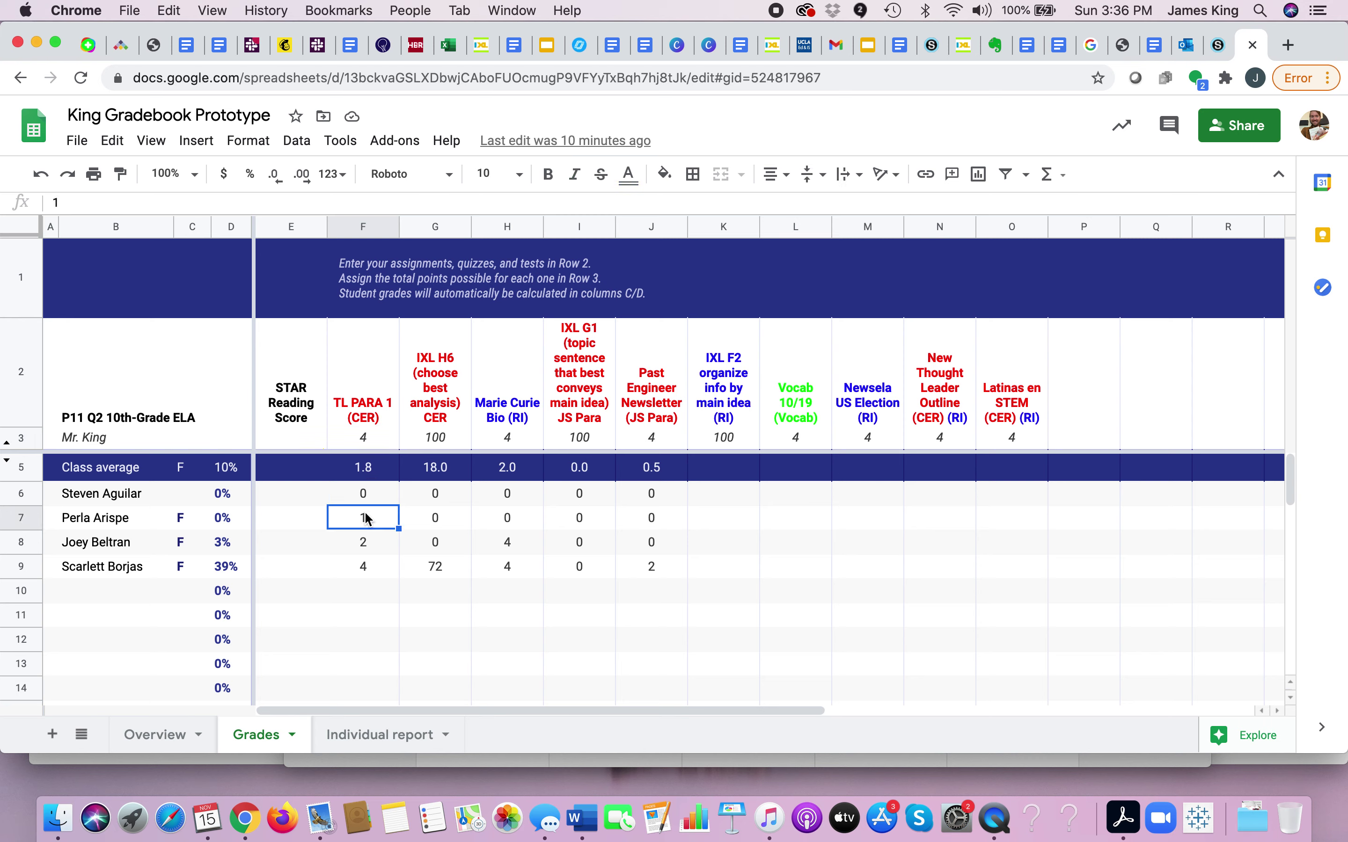
click(369, 544)
click(368, 568)
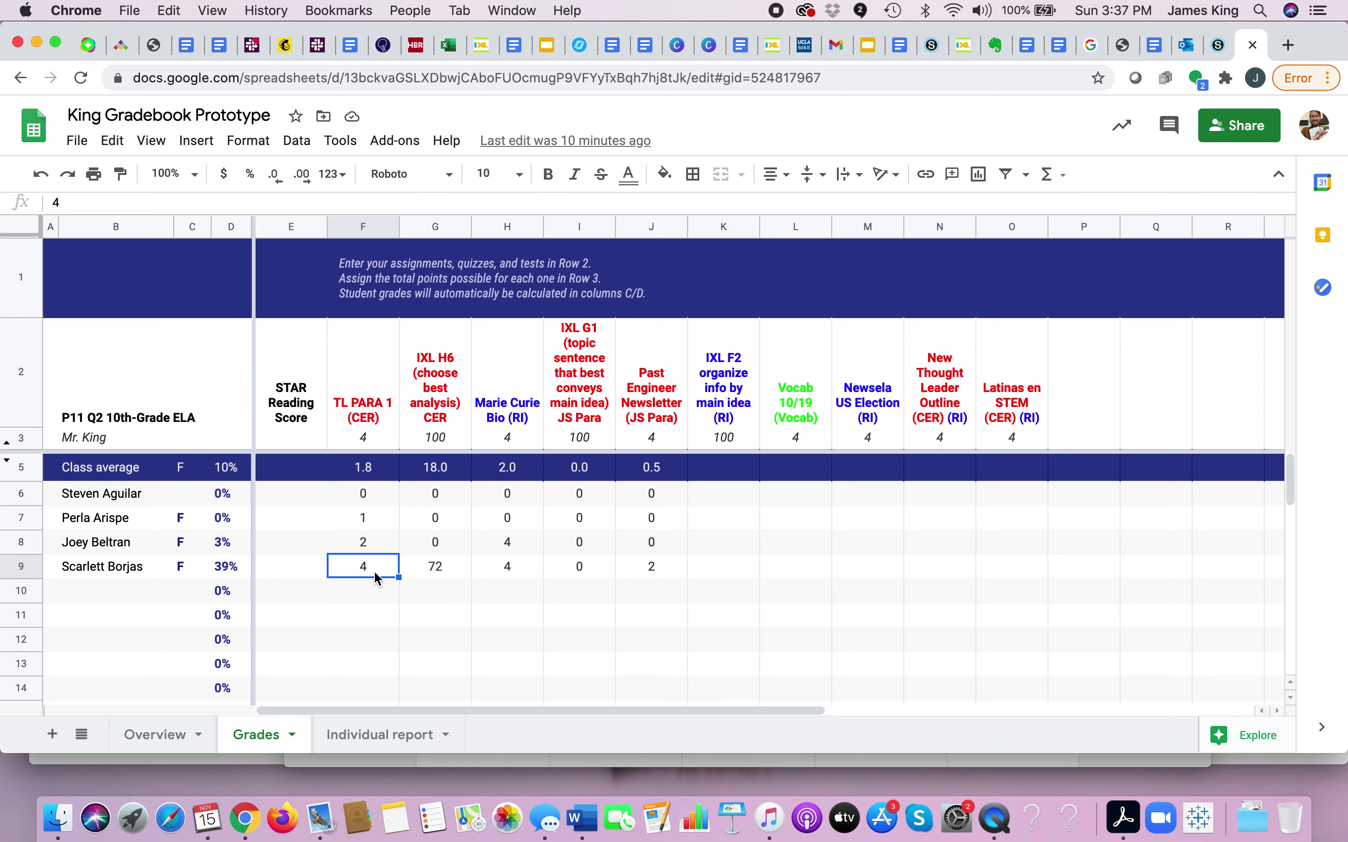
Step: Review the STAR Reading Score, IXL H6 and IXL G1 headers against the overall class average formula in D5
click(302, 422)
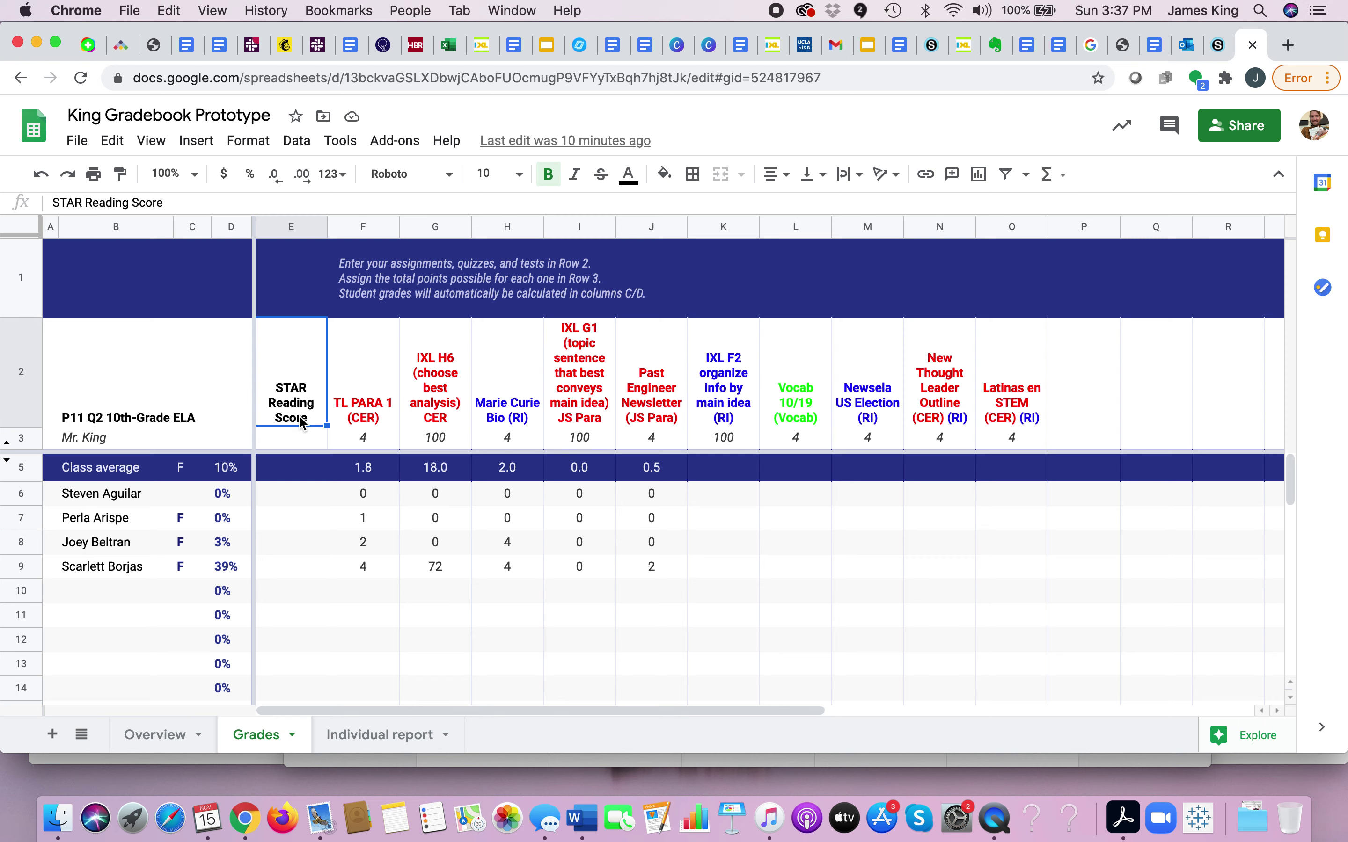
click(446, 395)
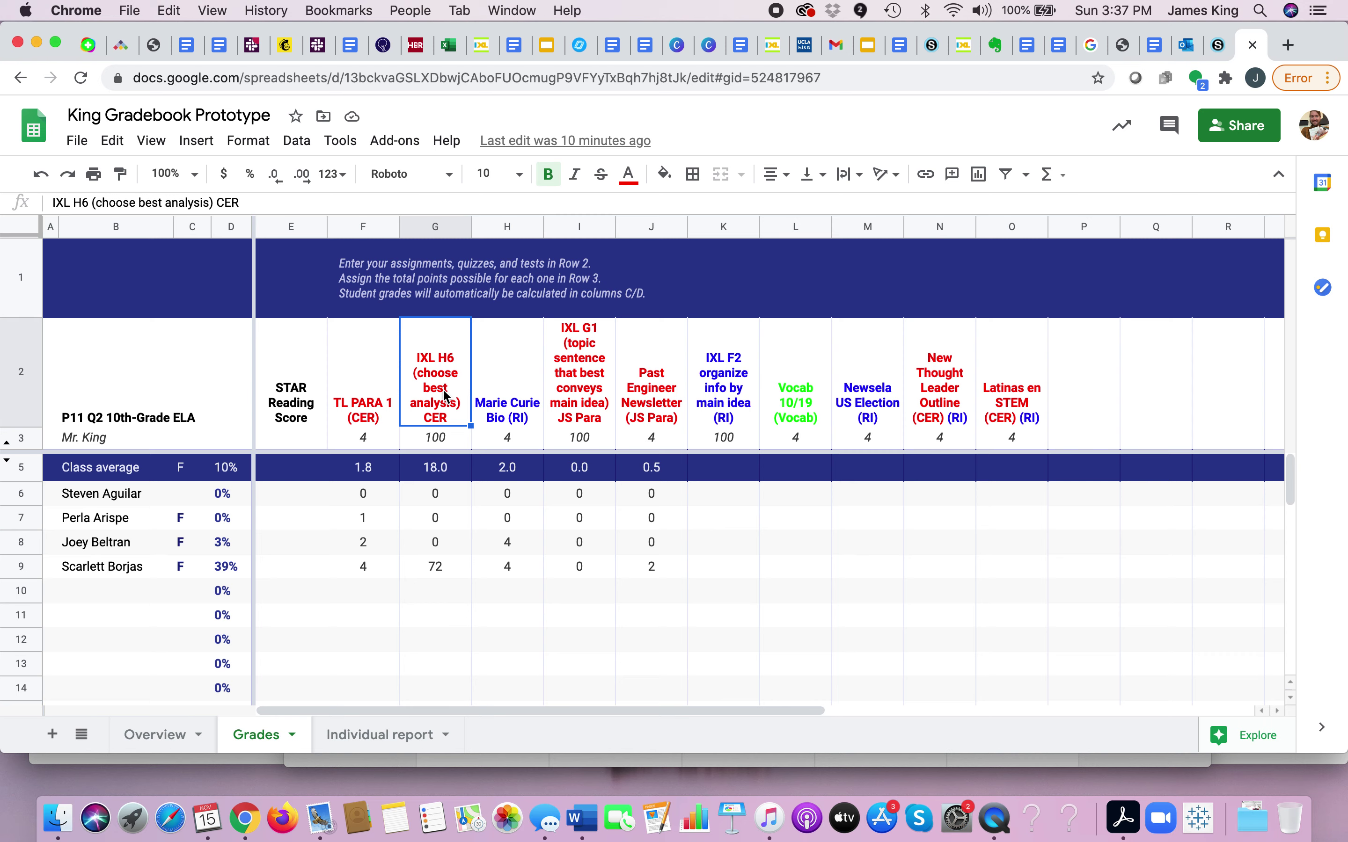
click(224, 473)
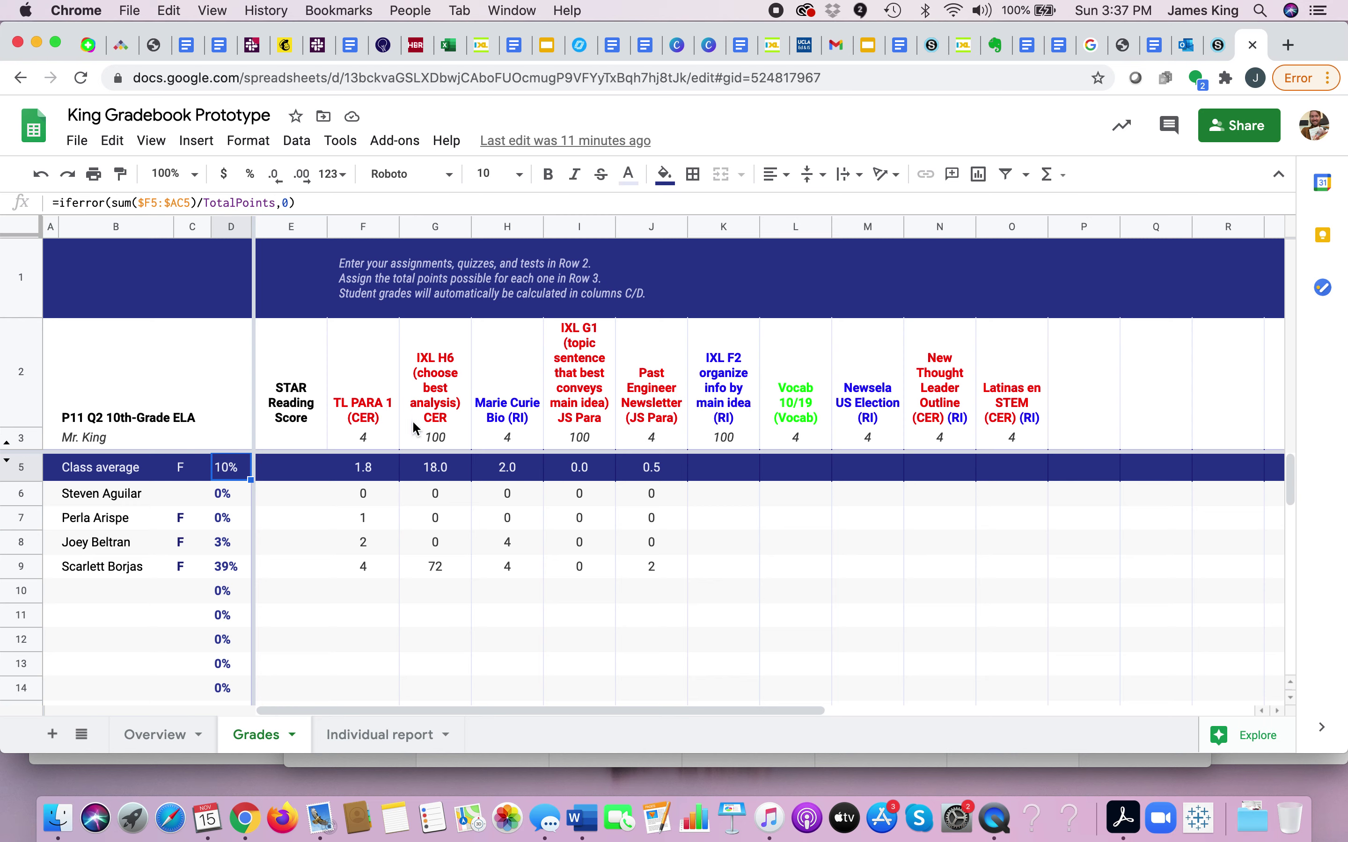
click(586, 424)
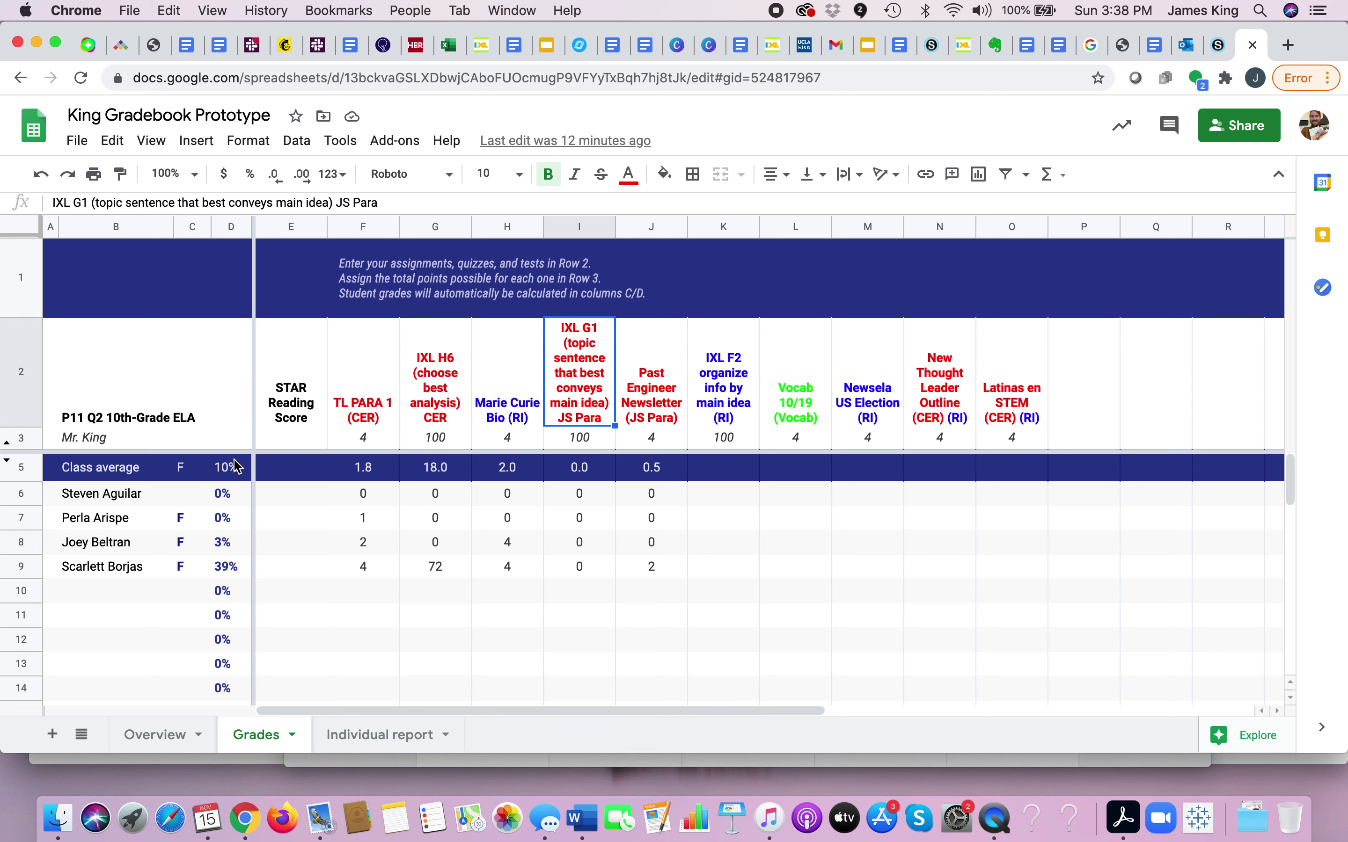
click(226, 471)
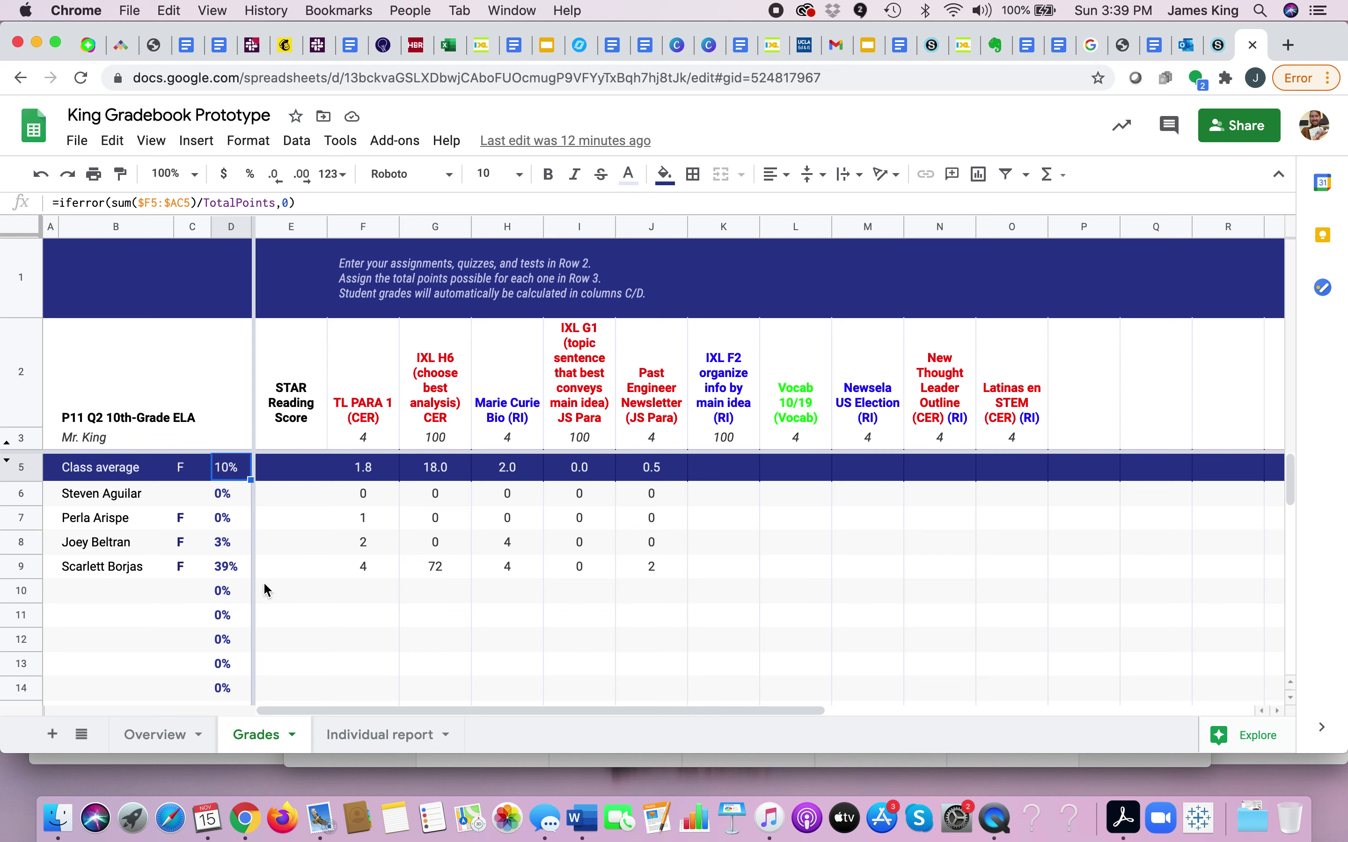
Step: Set the Individual report to the third student in the list and review that student's grades and class-average comparison chart
click(352, 735)
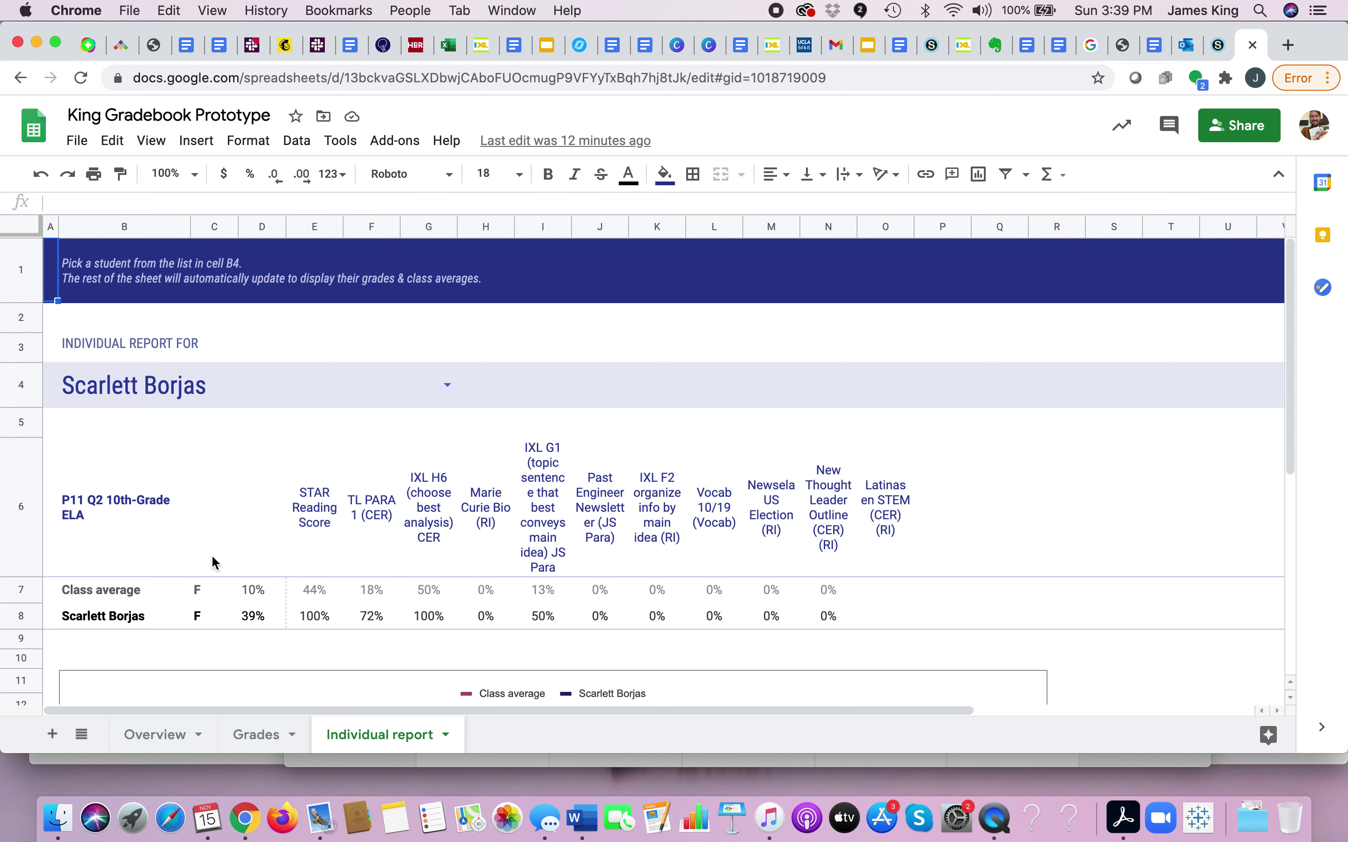
click(174, 388)
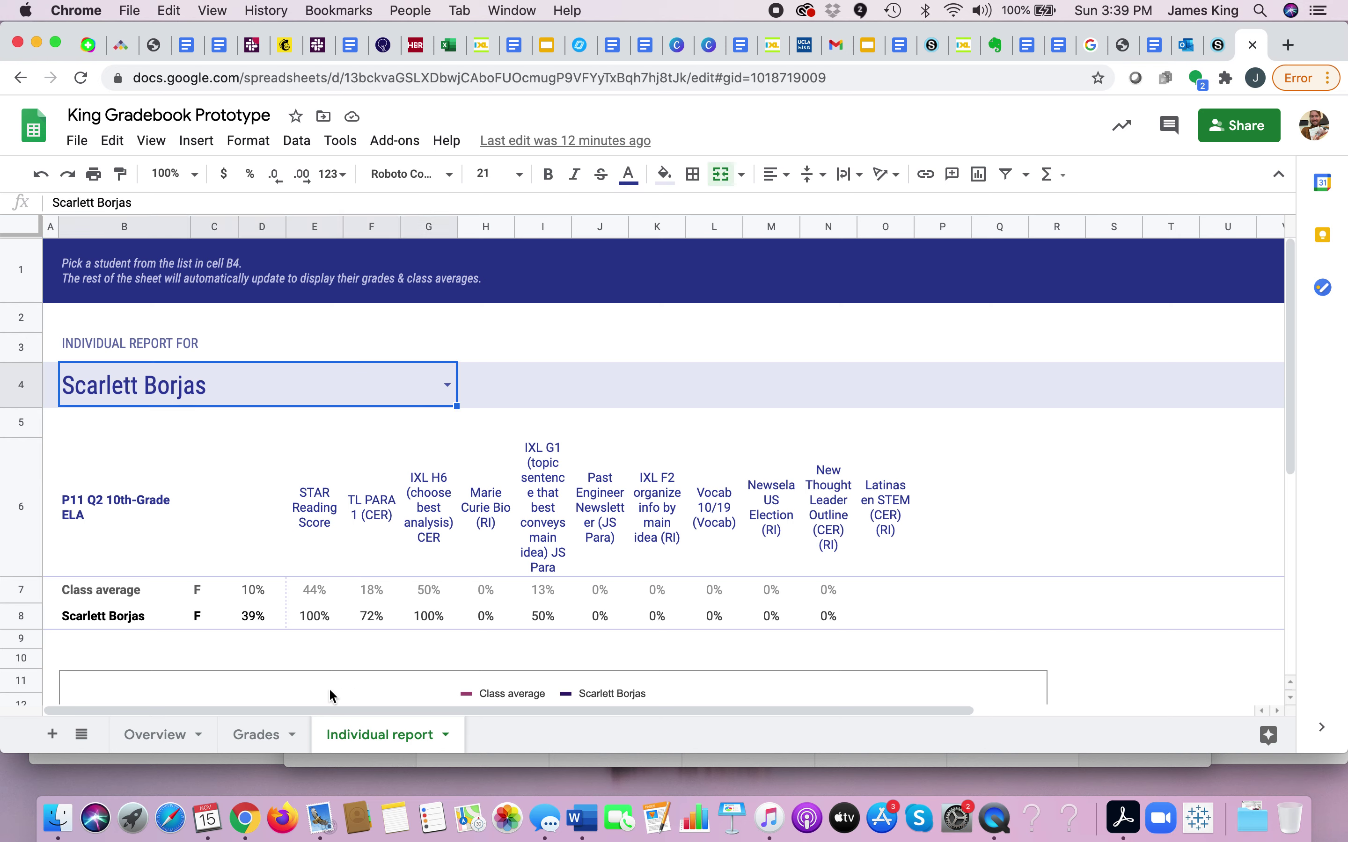
click(255, 734)
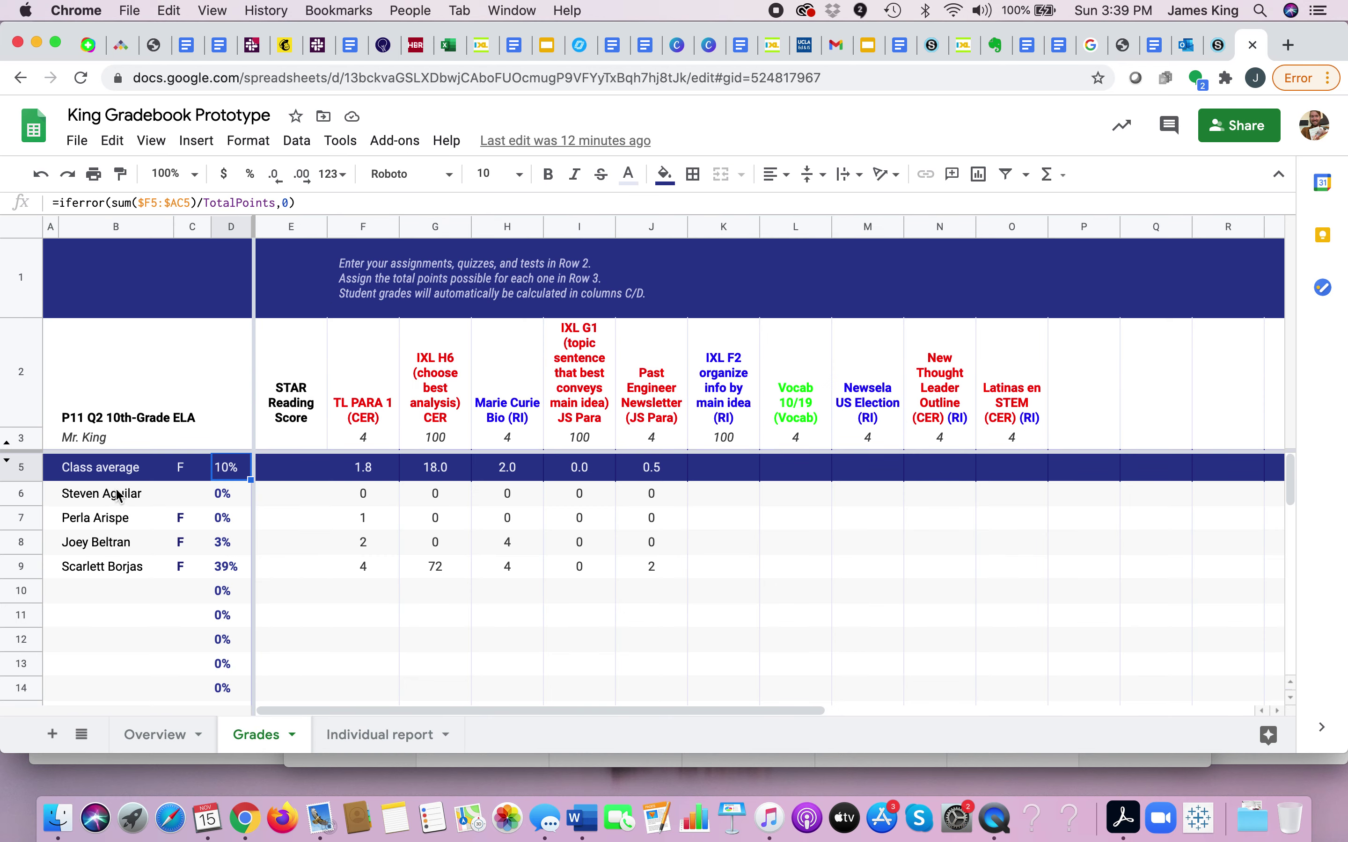
click(390, 735)
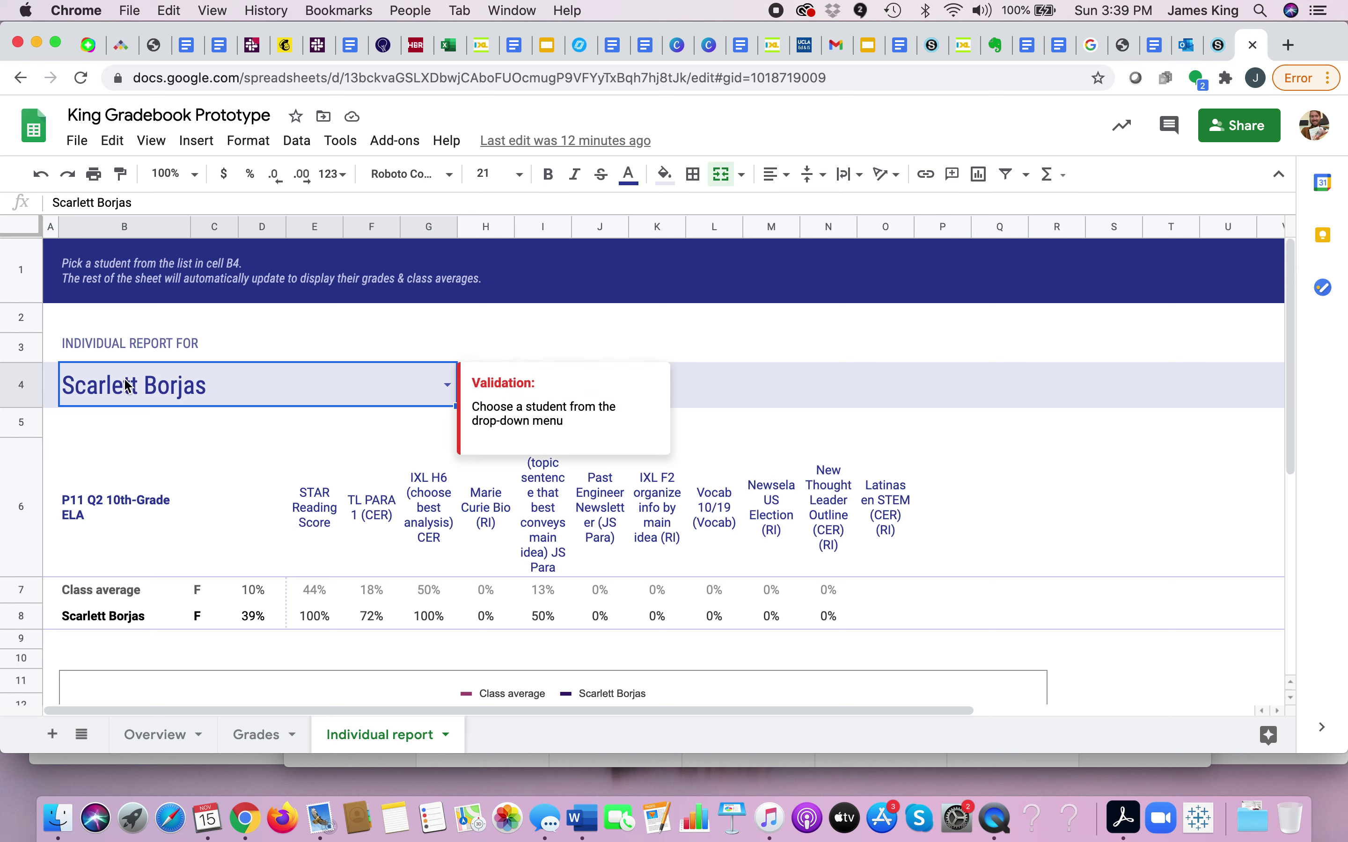
click(444, 384)
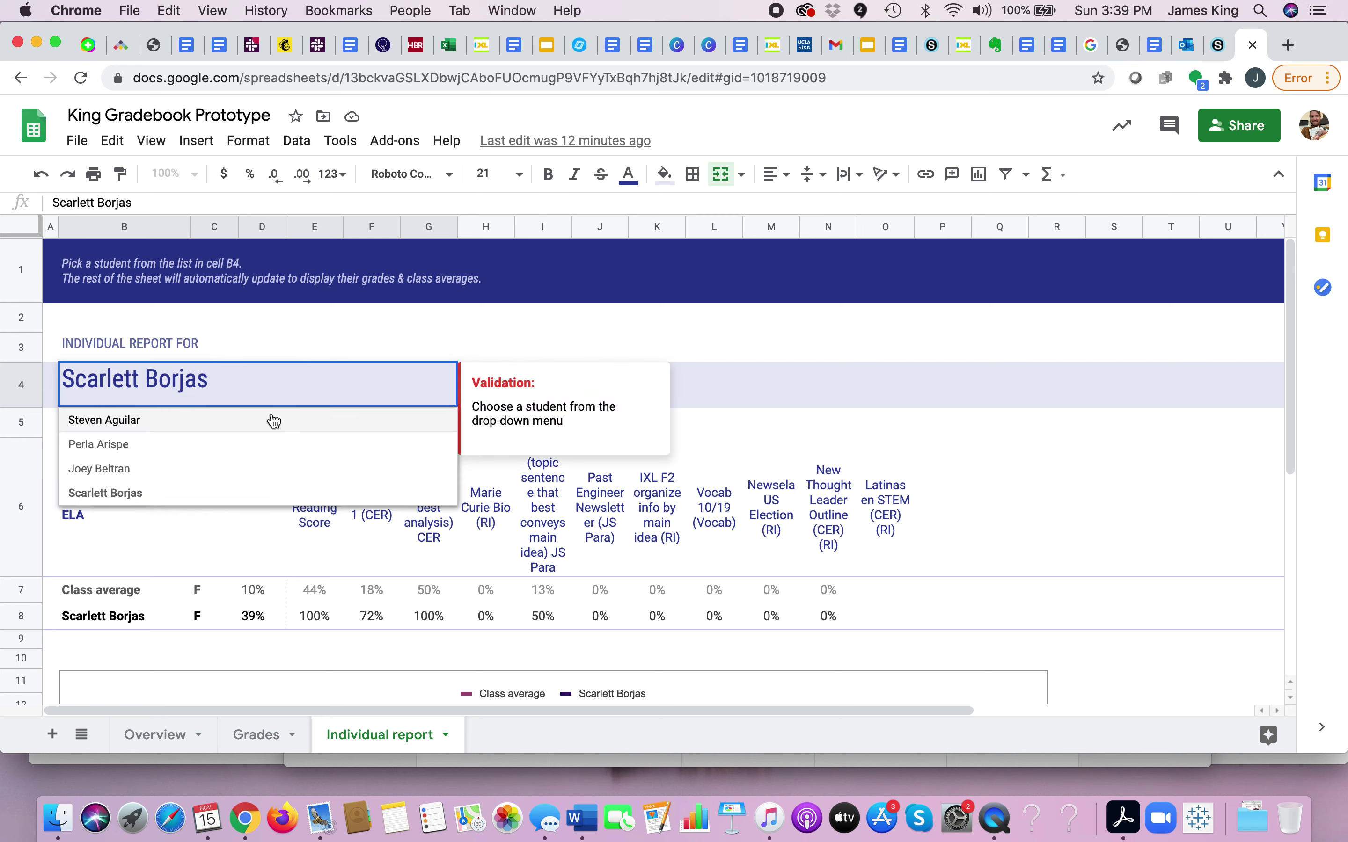
click(273, 470)
scroll(1012, 471, down, 10)
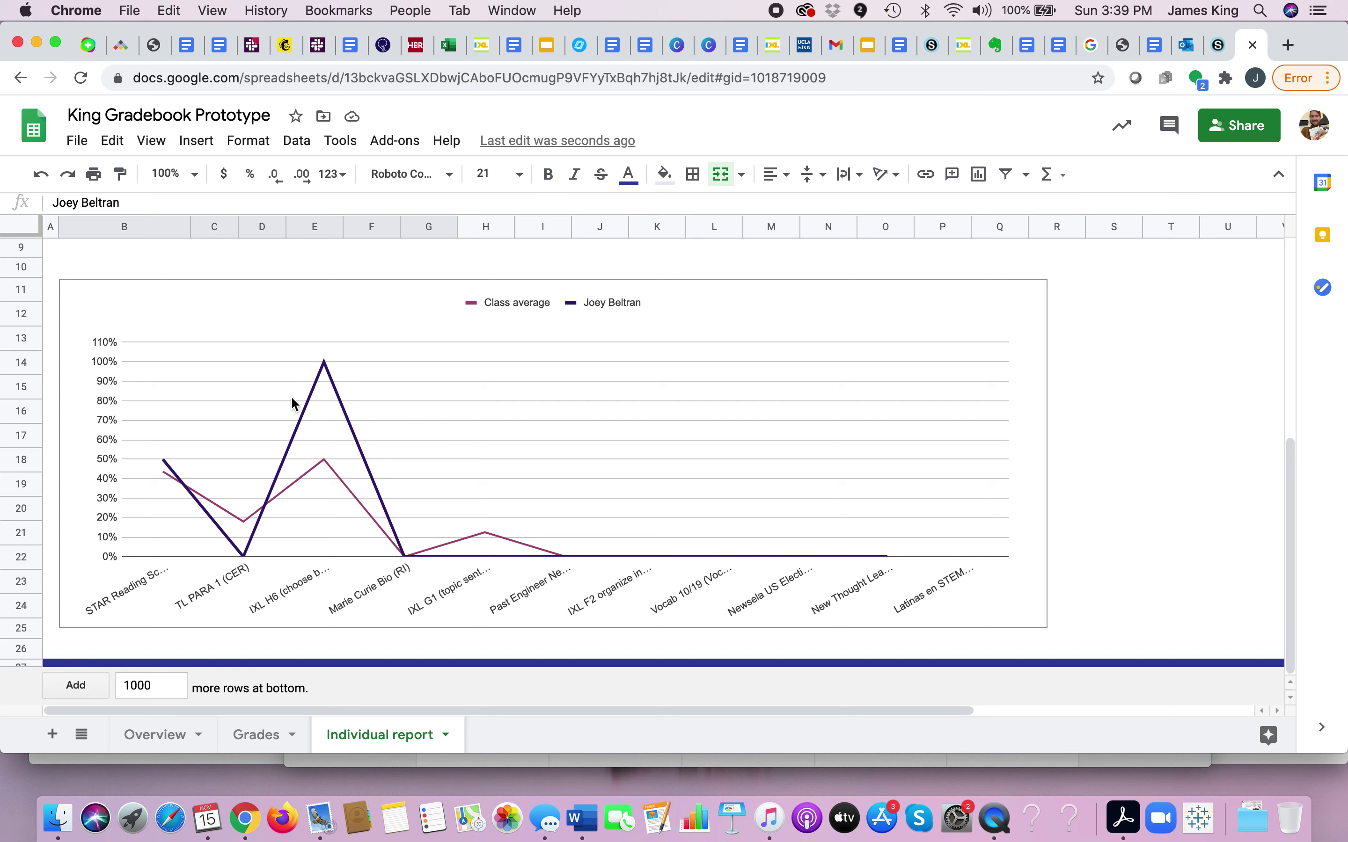
scroll(410, 415, up, 2)
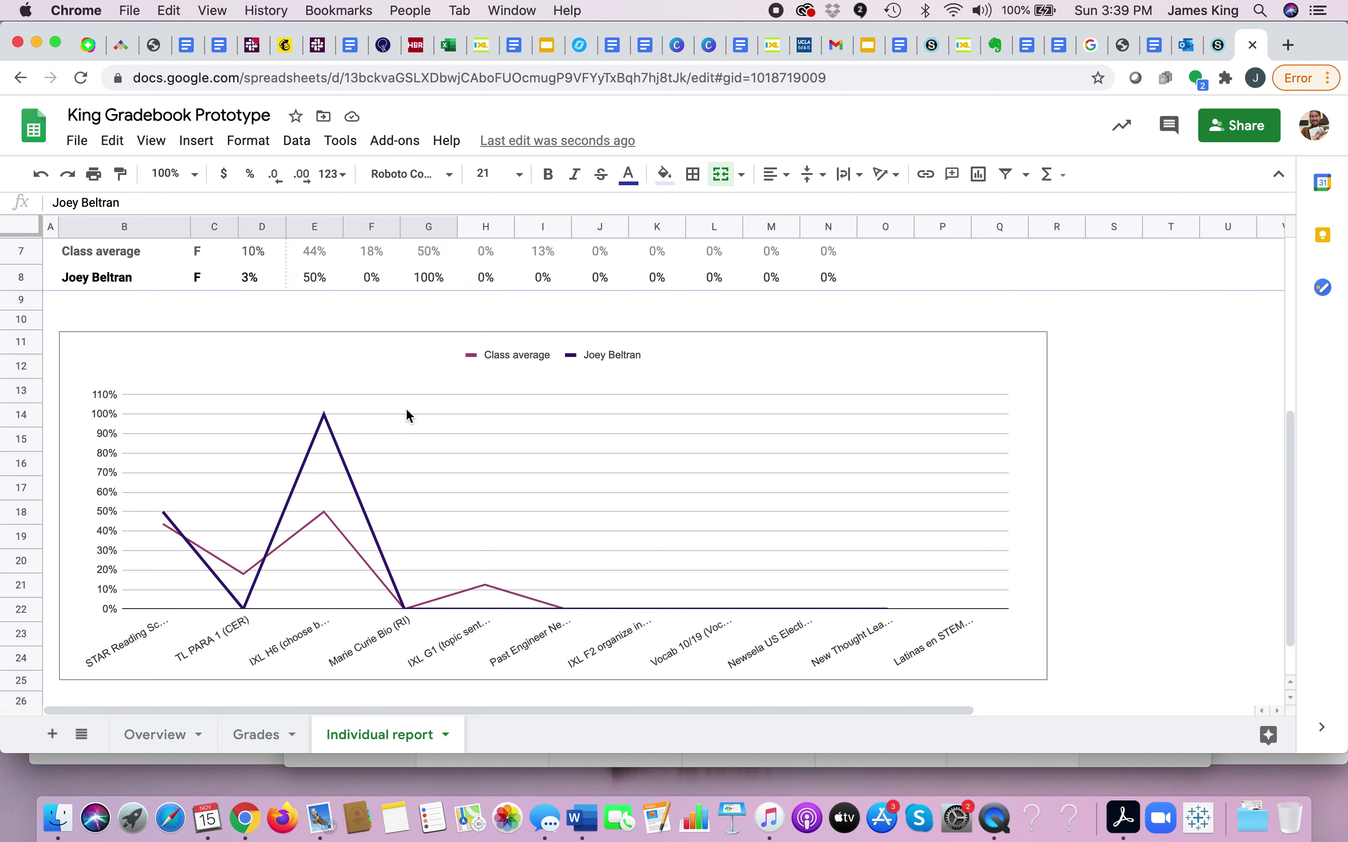
scroll(407, 415, up, 8)
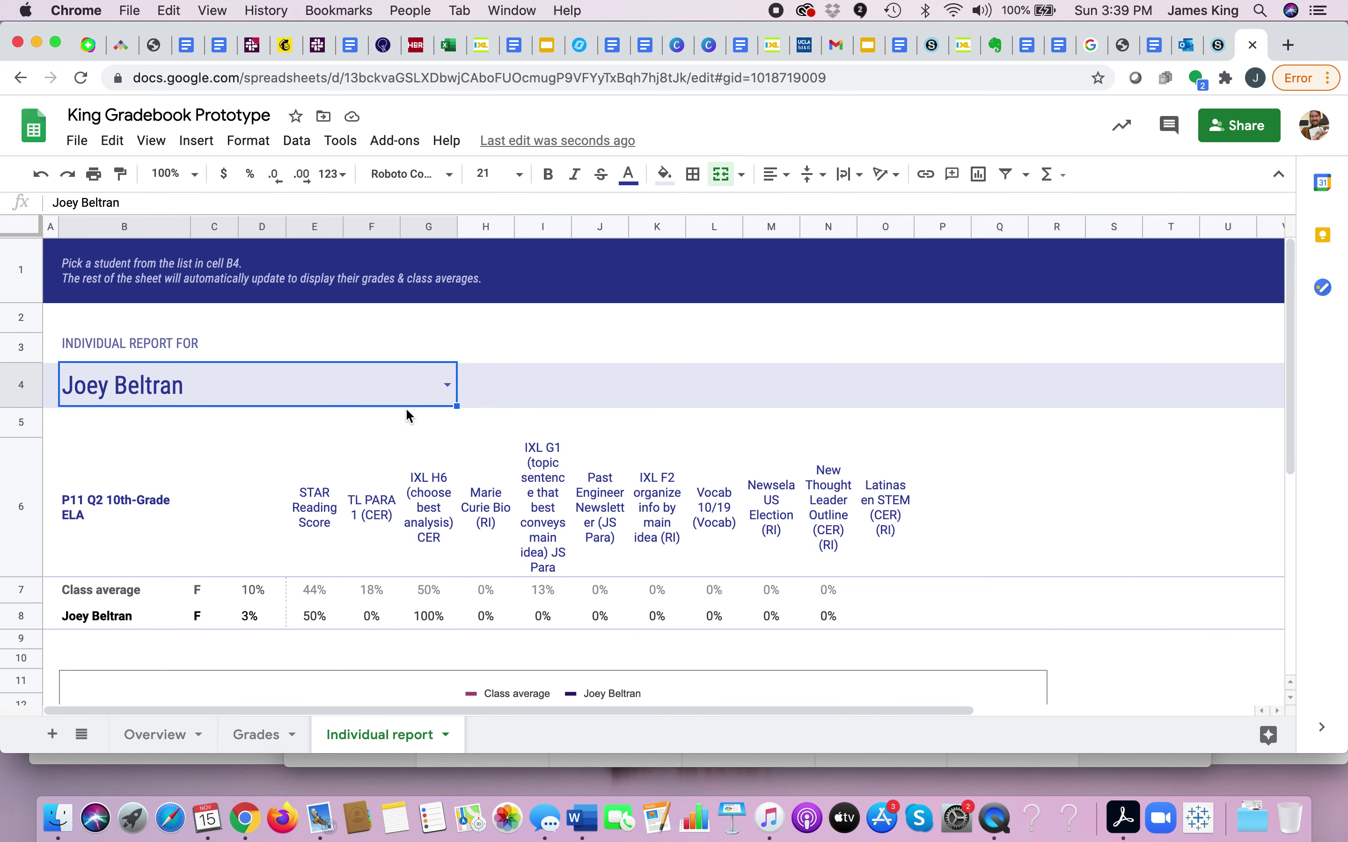
Step: Examine the grading system, grade distribution and average scores charts on the Overview sheet
click(158, 736)
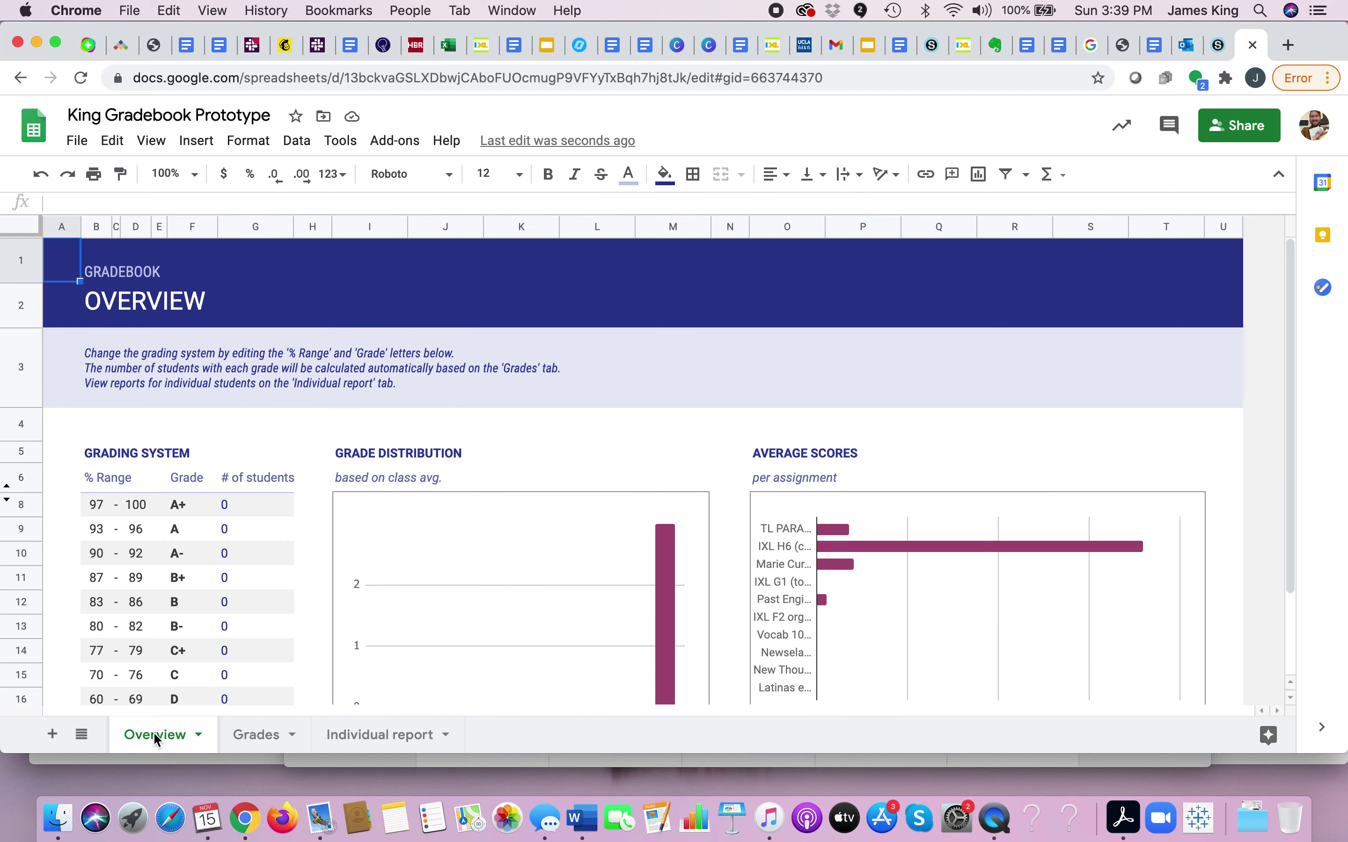
scroll(214, 552, down, 3)
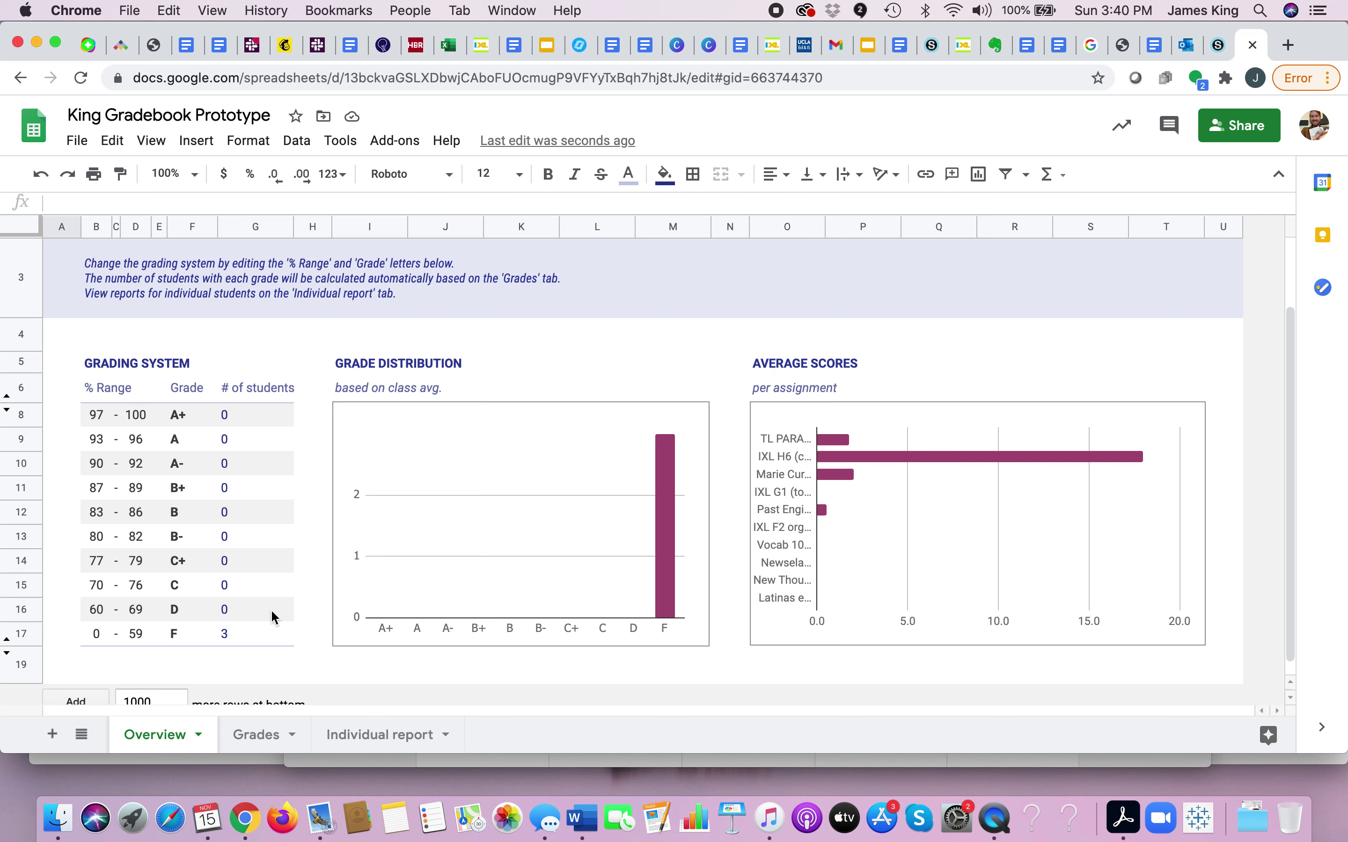
scroll(273, 615, up, 3)
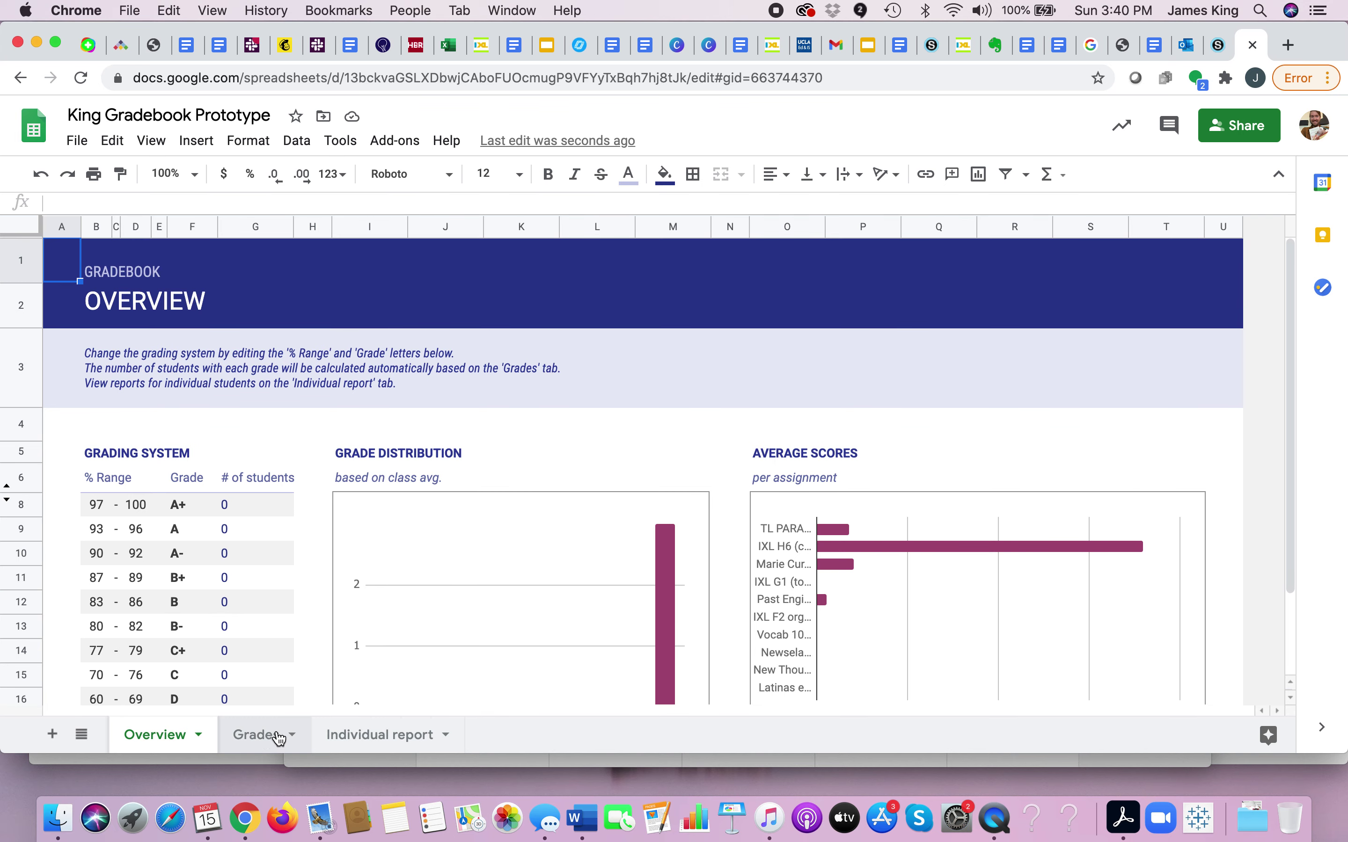
Step: Return to the Grades sheet and inspect the IXL H6 and IXL G1 assignment headers
click(254, 736)
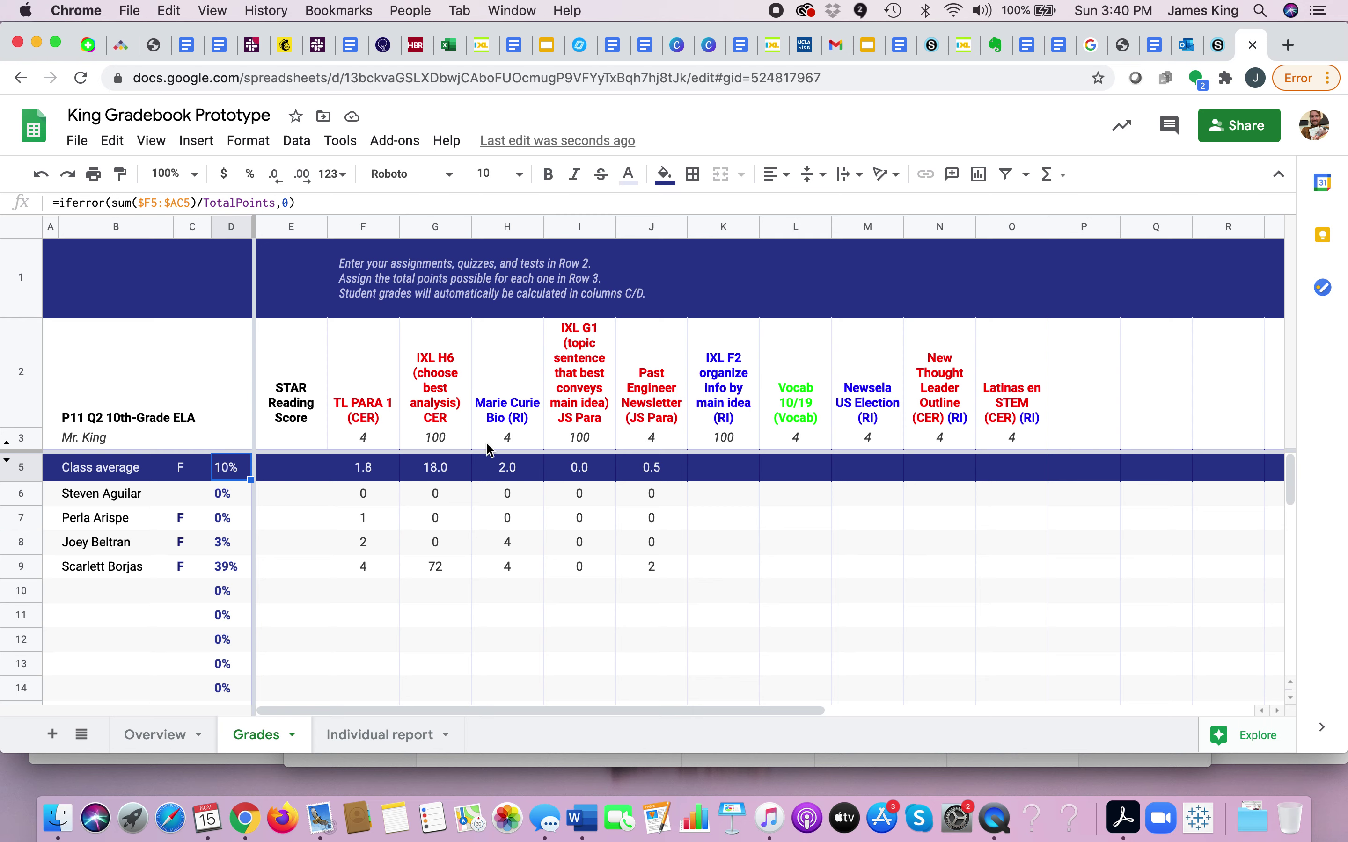
click(442, 424)
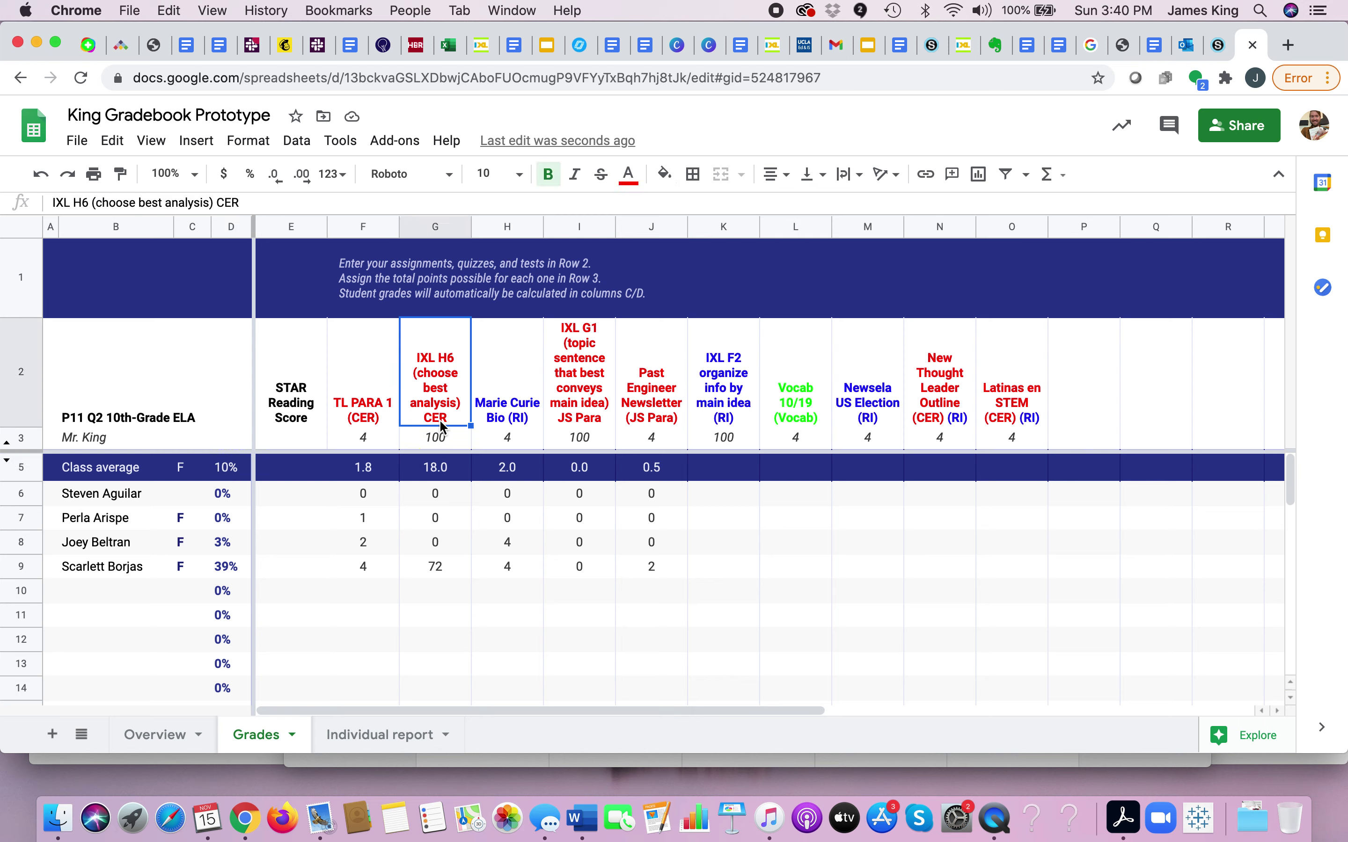
click(565, 421)
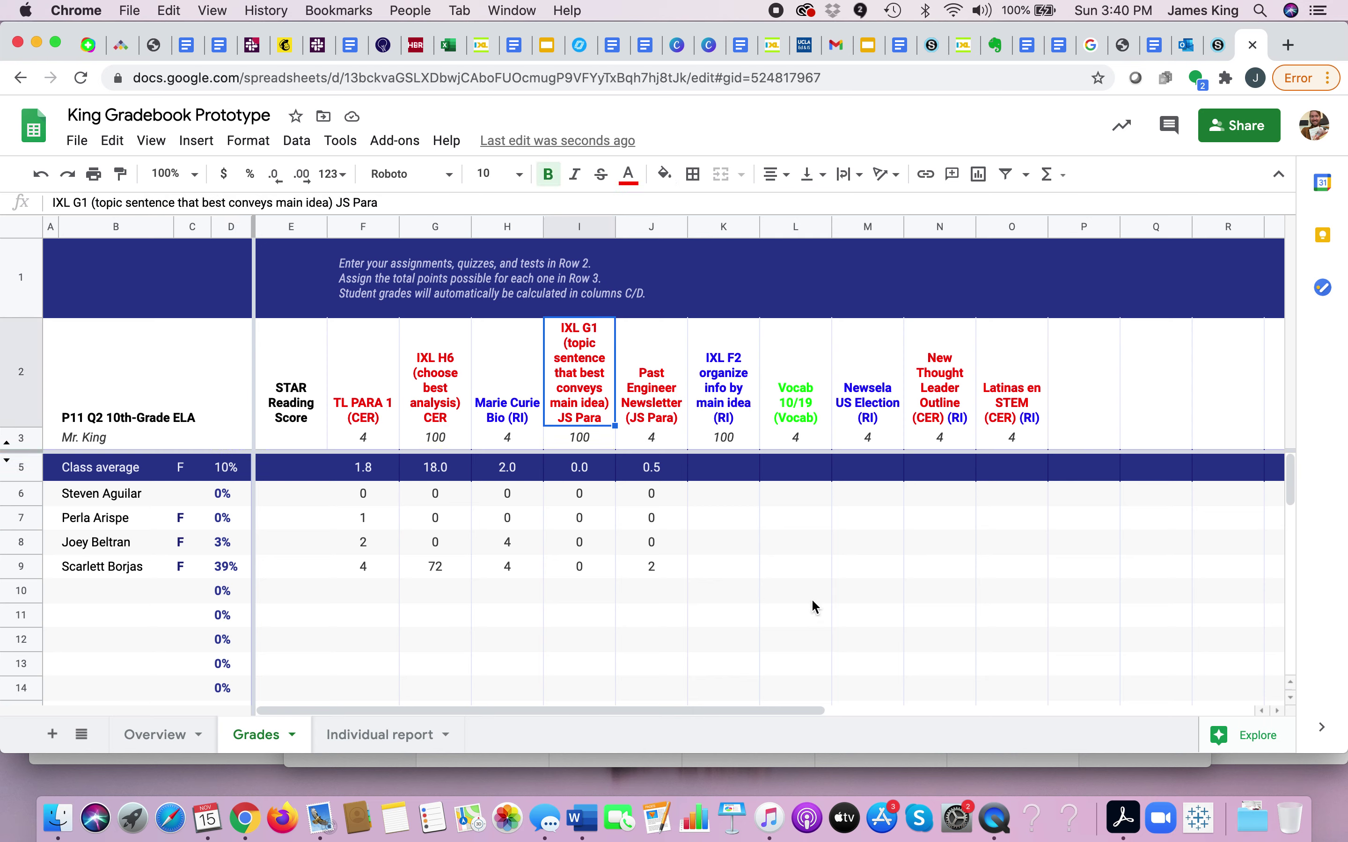